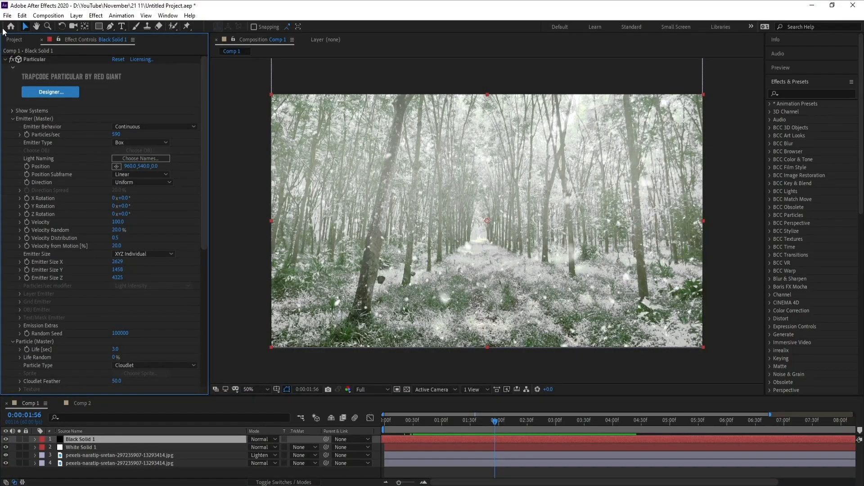
# Start a new project, saving the changes to the current one.
pyautogui.click(7, 16)
pyautogui.moveTo(10, 25)
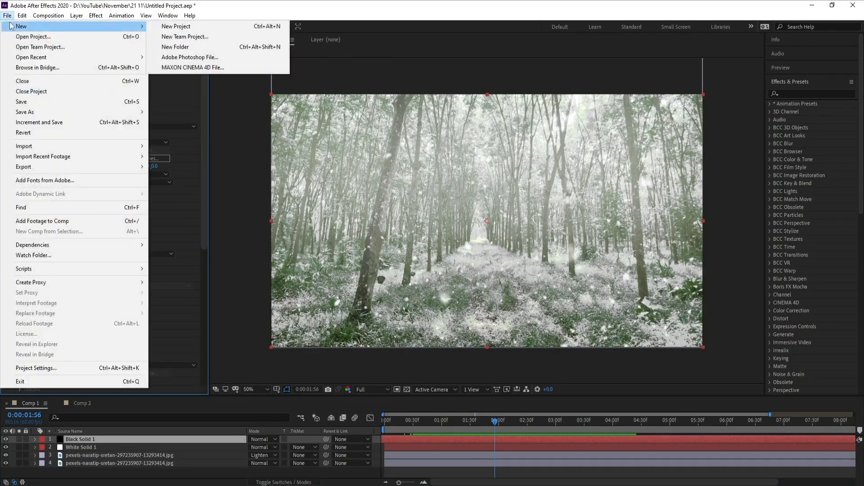
pyautogui.click(228, 29)
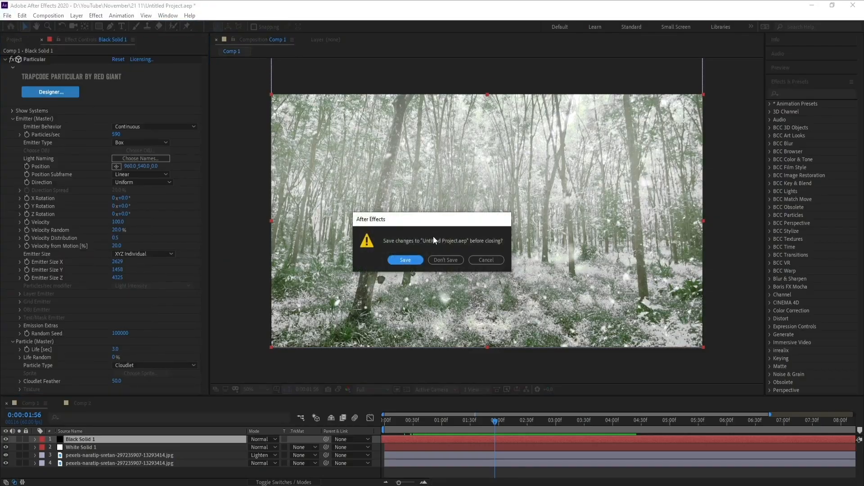
pyautogui.click(414, 260)
# Create a 1920 x 1080 composition named Comp 1 at 60 fps with a 10-second duration.
pyautogui.click(425, 218)
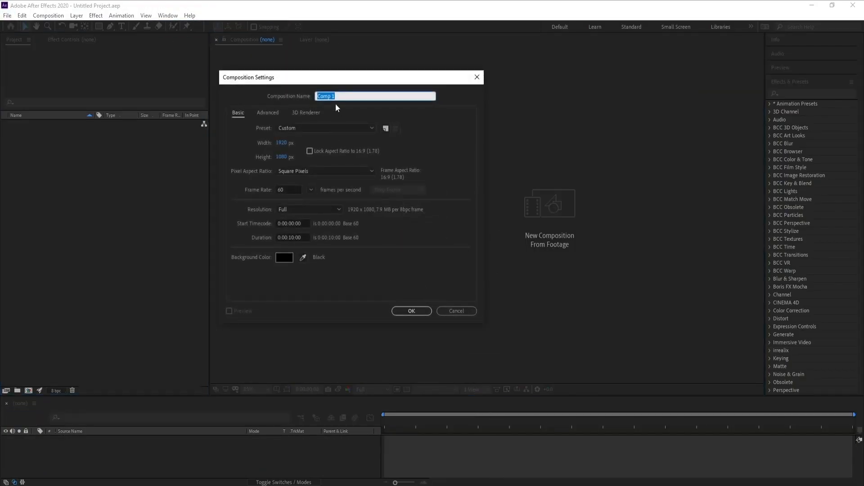
pyautogui.moveTo(314, 78); pyautogui.dragTo(320, 83)
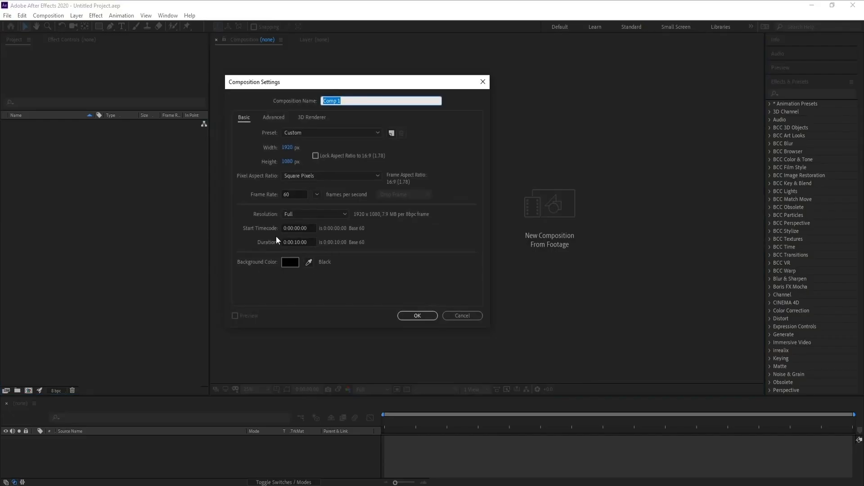
pyautogui.click(426, 319)
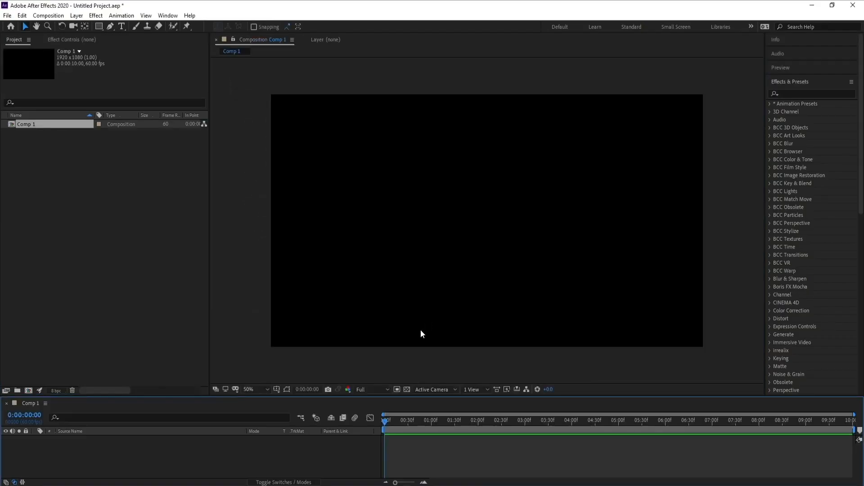
# Import the forest photo pexels-naratip-sretan-297235907-13293414.jpg and add it to the Comp 1 timeline.
pyautogui.click(7, 15)
pyautogui.moveTo(123, 145)
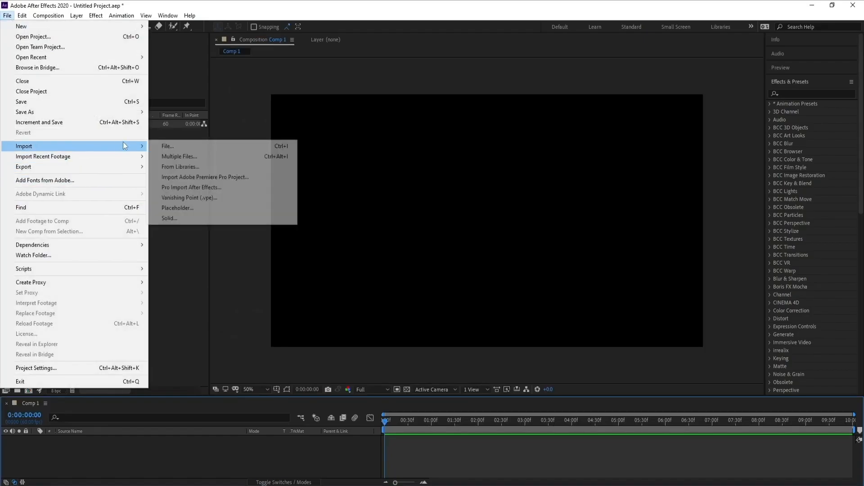
pyautogui.click(174, 146)
pyautogui.doubleClick(224, 124)
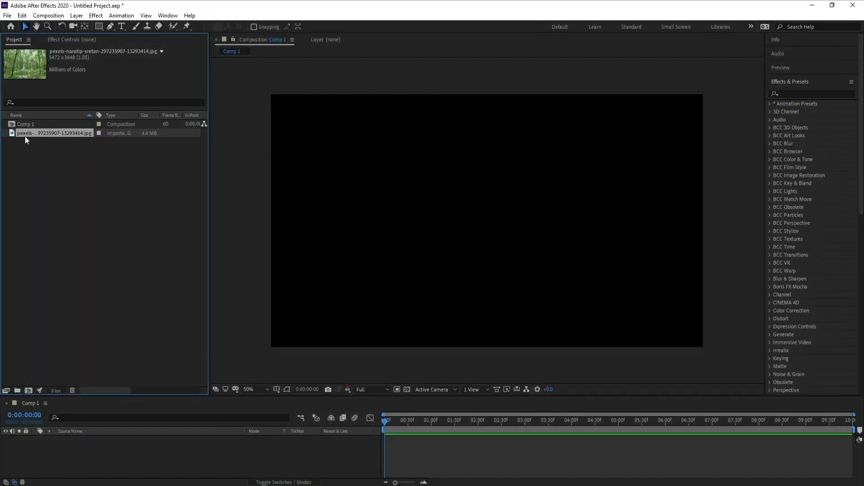
pyautogui.moveTo(33, 137); pyautogui.dragTo(113, 455)
# Scale the forest photo layer down to 37% to fit the composition frame.
pyautogui.scroll(-4, 513, 252)
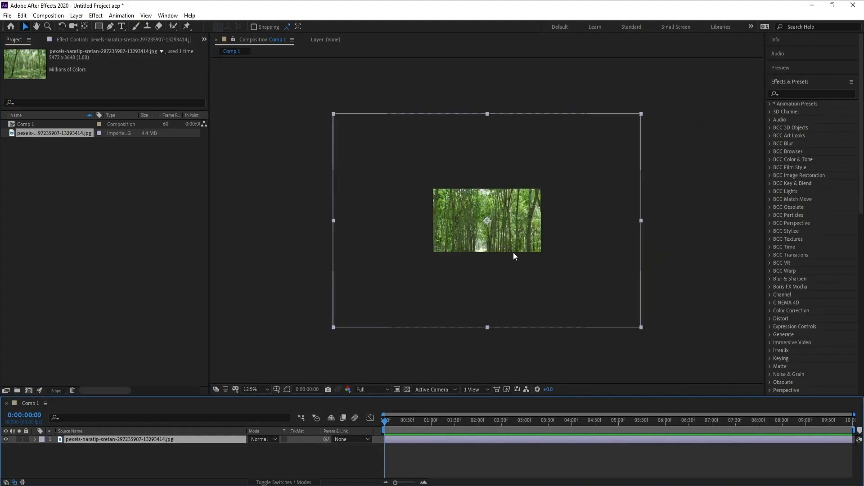
pyautogui.press('s')
pyautogui.moveTo(265, 450); pyautogui.dragTo(239, 451)
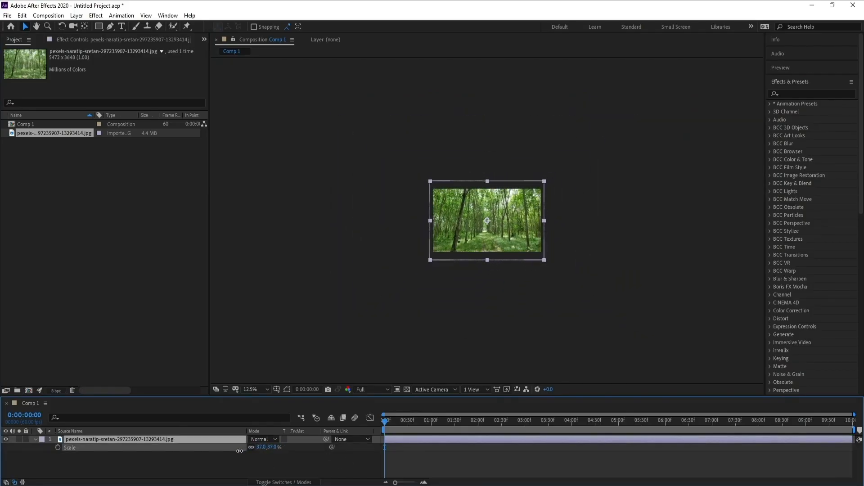
pyautogui.scroll(1, 486, 311)
pyautogui.moveTo(495, 283); pyautogui.dragTo(495, 271)
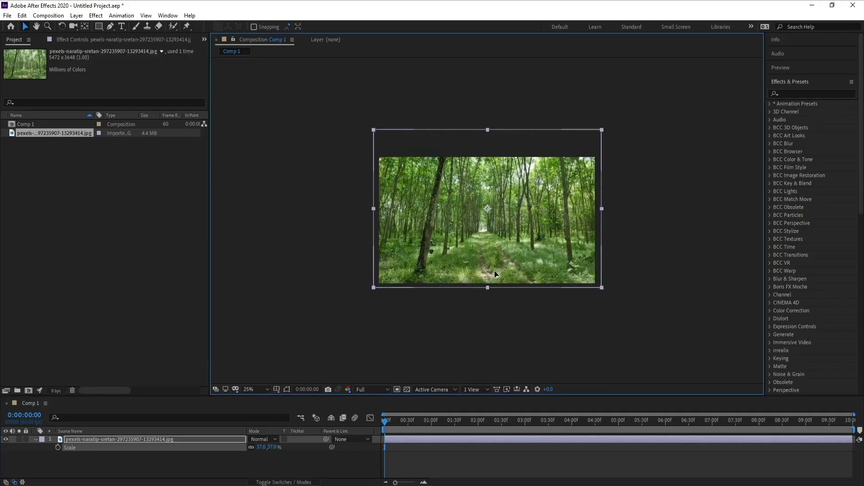
pyautogui.scroll(1, 495, 272)
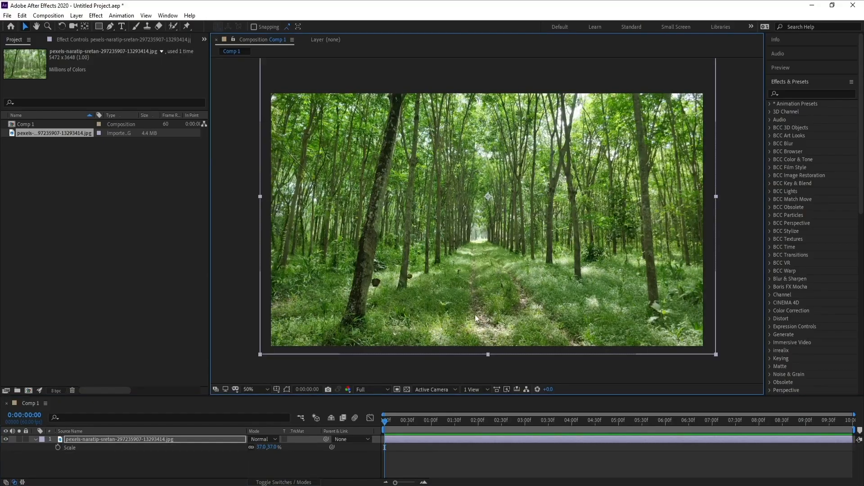
pyautogui.press('space')
pyautogui.moveTo(445, 221); pyautogui.dragTo(446, 245)
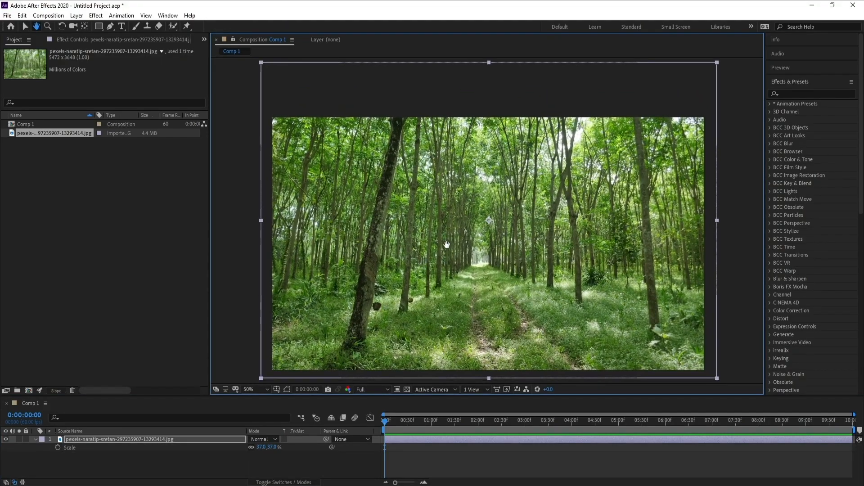
# Duplicate the forest photo layer and apply the Tint effect to the upper copy.
pyautogui.click(123, 440)
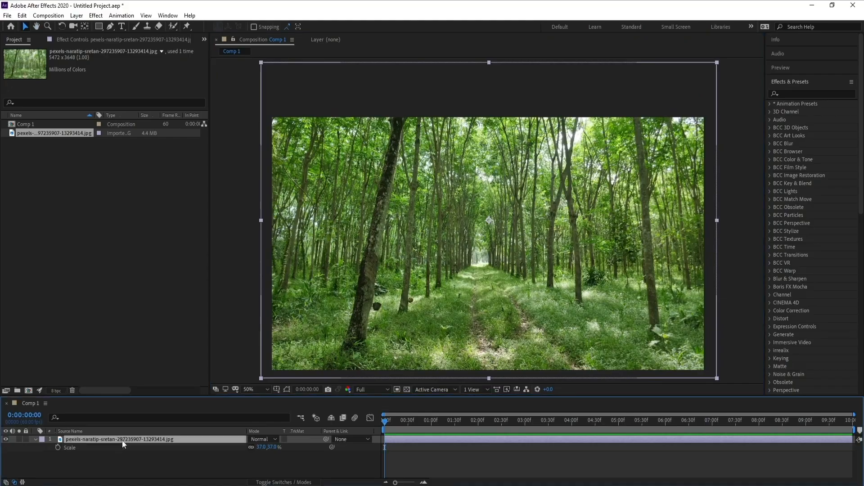
pyautogui.hotkey('ctrl', 'd')
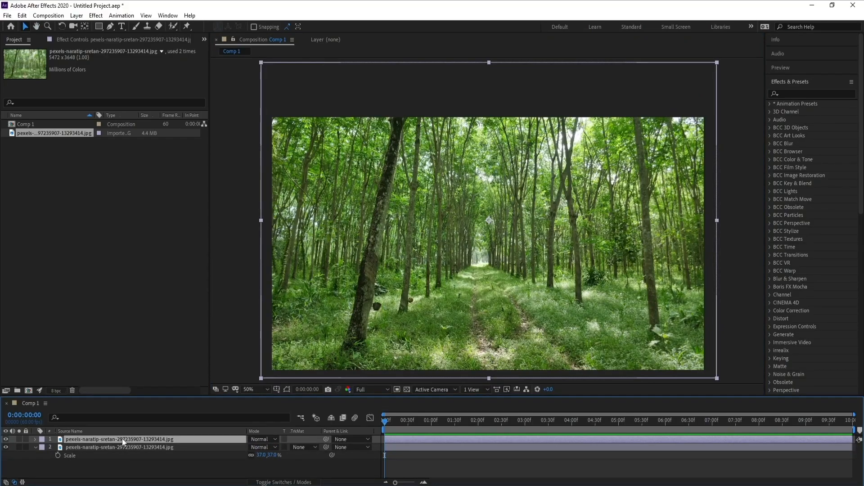
pyautogui.click(95, 14)
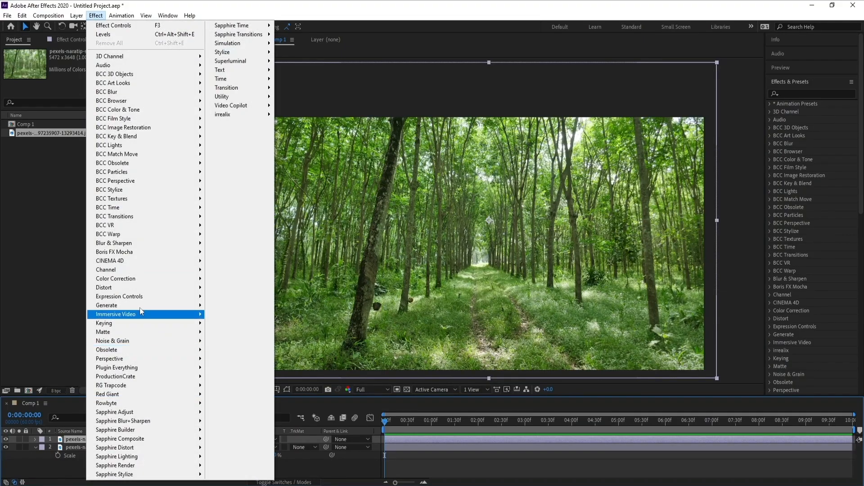
pyautogui.moveTo(153, 282)
pyautogui.click(246, 473)
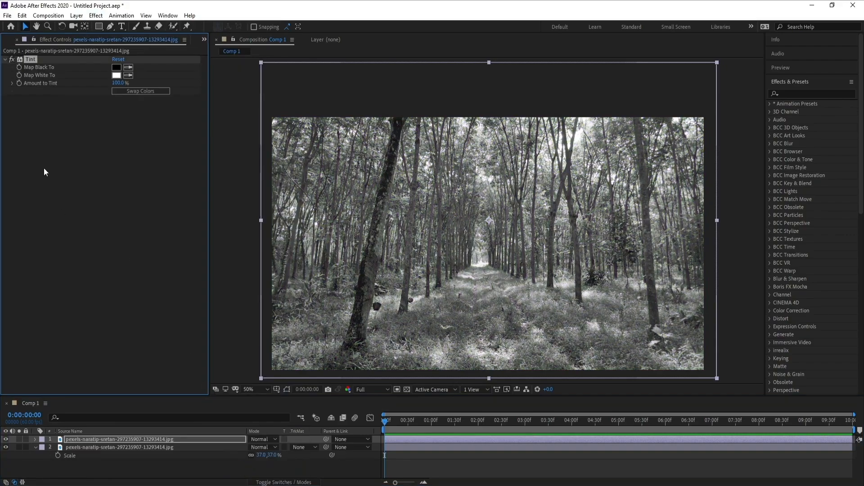
pyautogui.click(6, 60)
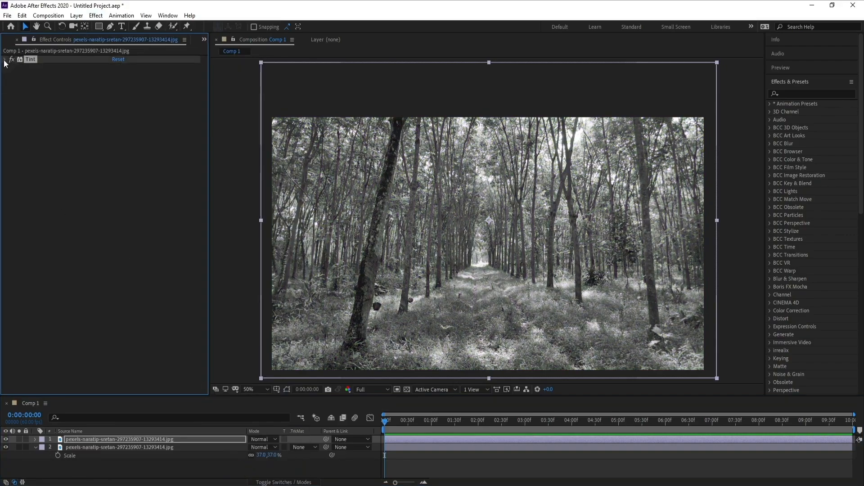
# Apply the Levels effect to the upper photo layer with Input Black 47 and Input White 116.
pyautogui.click(96, 16)
pyautogui.moveTo(194, 280)
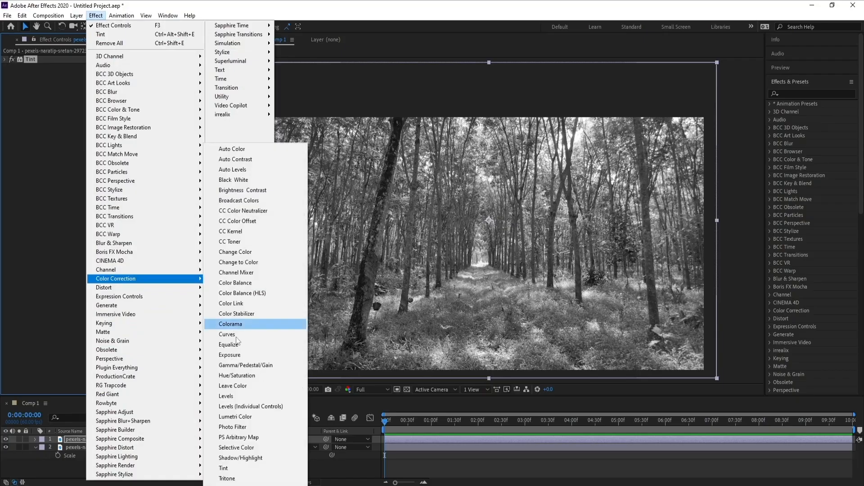
pyautogui.click(226, 396)
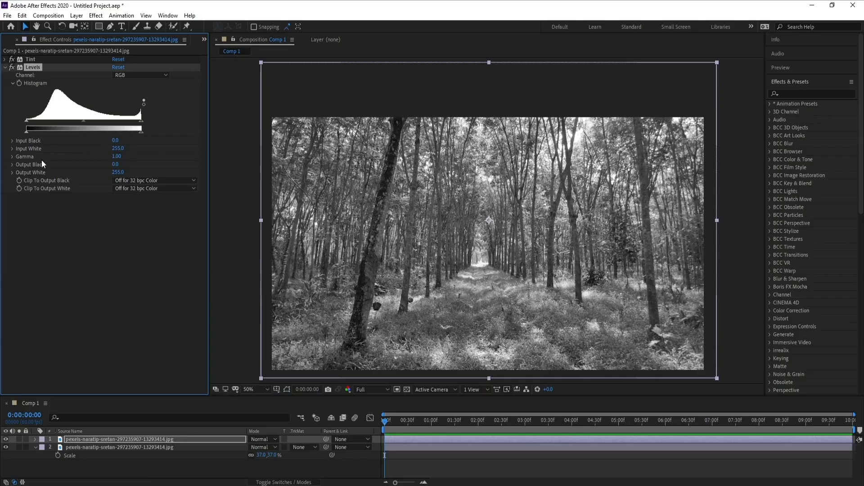
pyautogui.click(116, 141)
pyautogui.write('47')
pyautogui.press('Return')
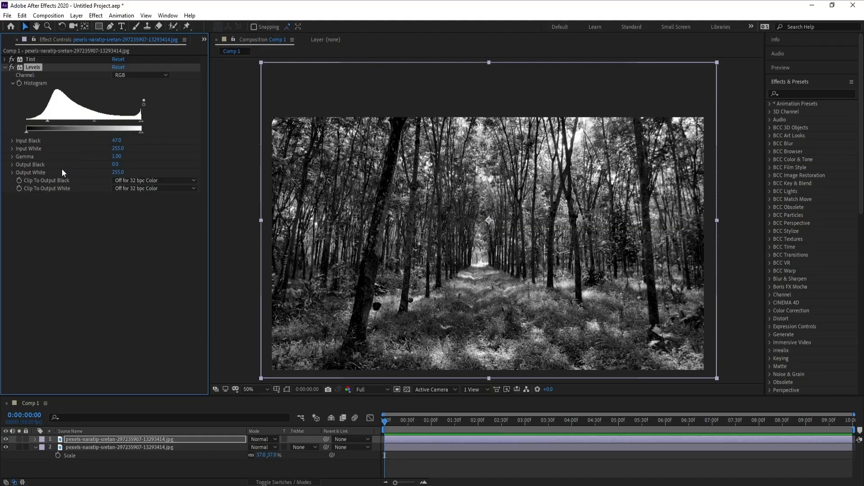
pyautogui.click(118, 148)
pyautogui.write('116')
pyautogui.press('Return')
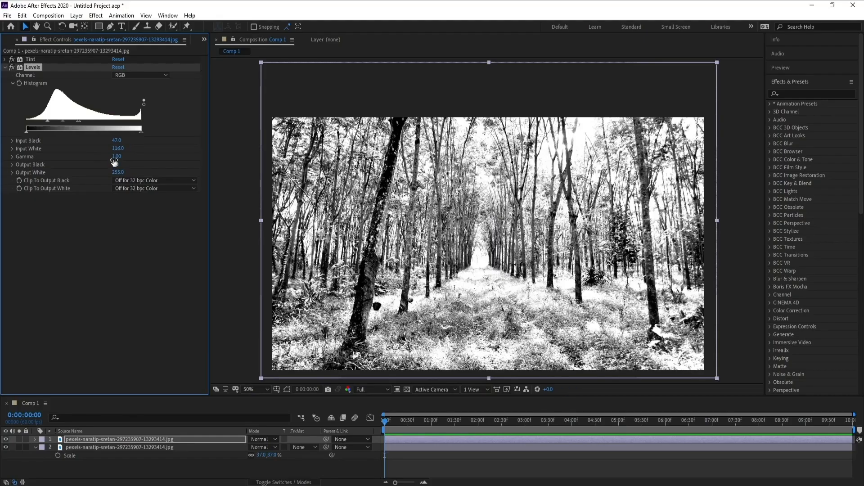
# Set the Levels Gamma to 0.84 and Output White to 195.
pyautogui.moveTo(114, 161); pyautogui.dragTo(109, 158)
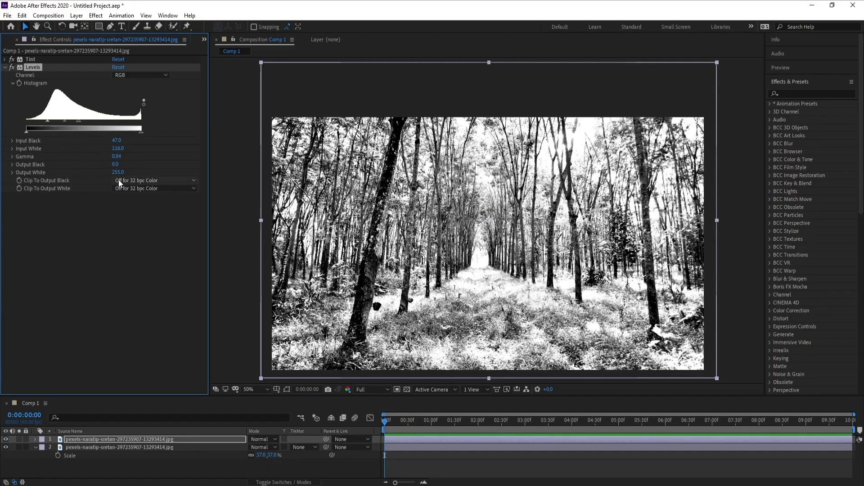
pyautogui.click(120, 172)
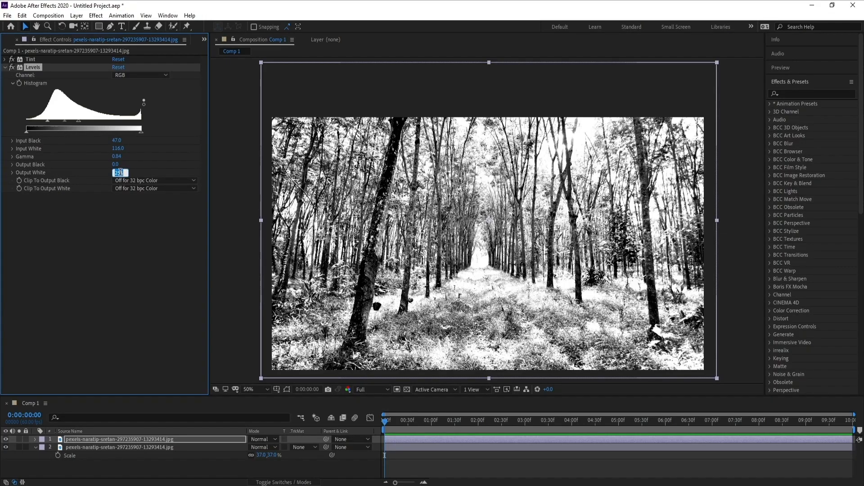
pyautogui.write('195')
pyautogui.press('Return')
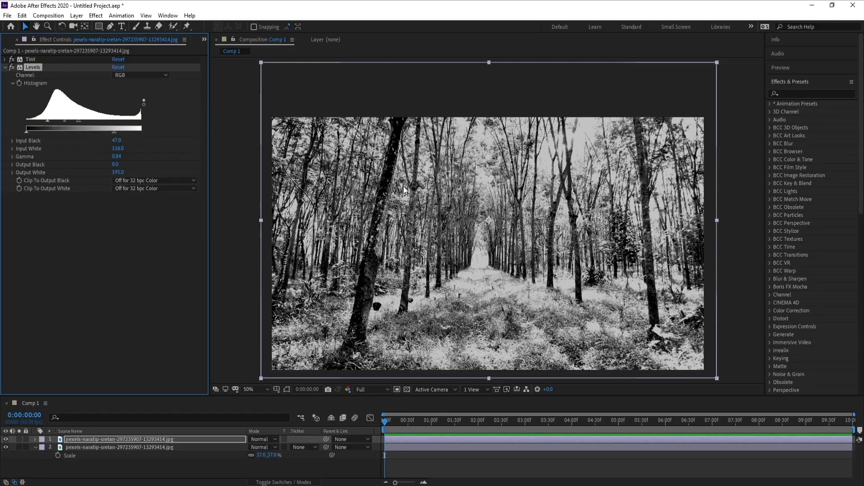
pyautogui.click(384, 196)
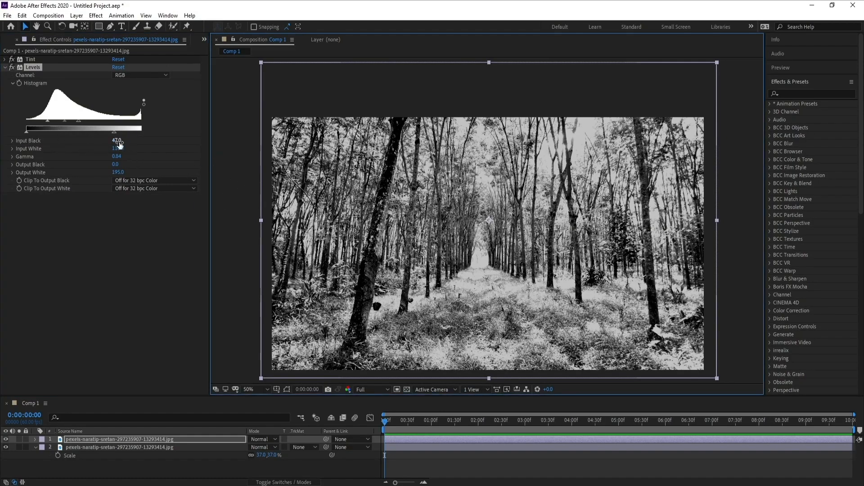
# Try a higher Input Black and an Input White of 16.6 in Levels, undoing each change.
pyautogui.moveTo(118, 141); pyautogui.dragTo(128, 142)
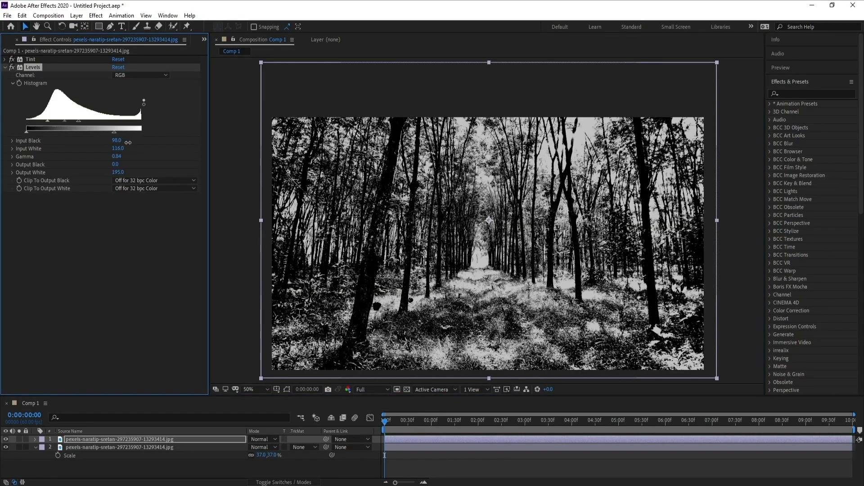
pyautogui.click(22, 15)
pyautogui.click(41, 25)
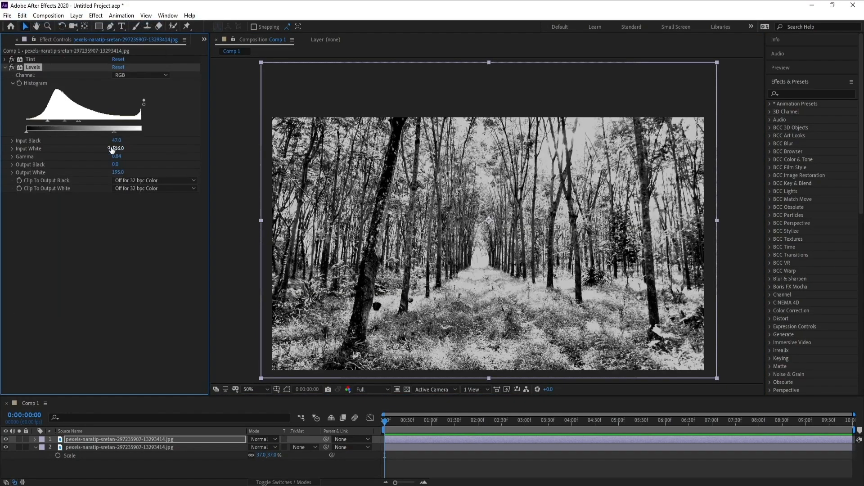
pyautogui.write('16.6')
pyautogui.press('Return')
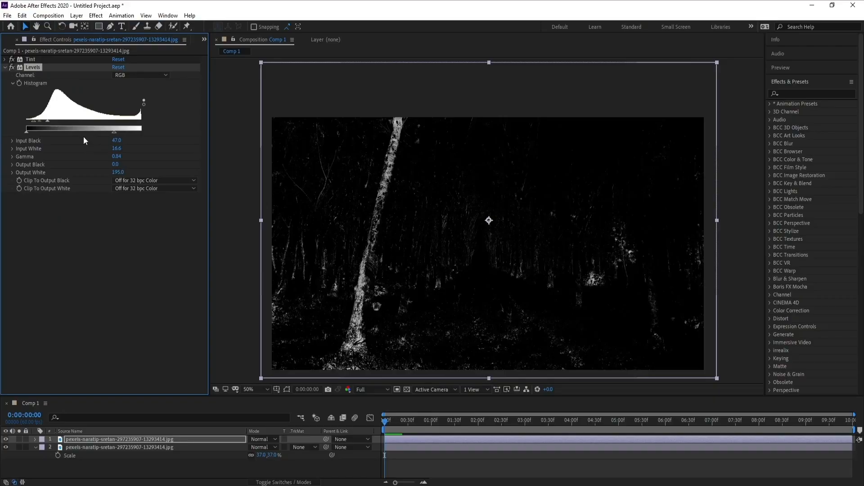
pyautogui.click(22, 16)
pyautogui.click(34, 26)
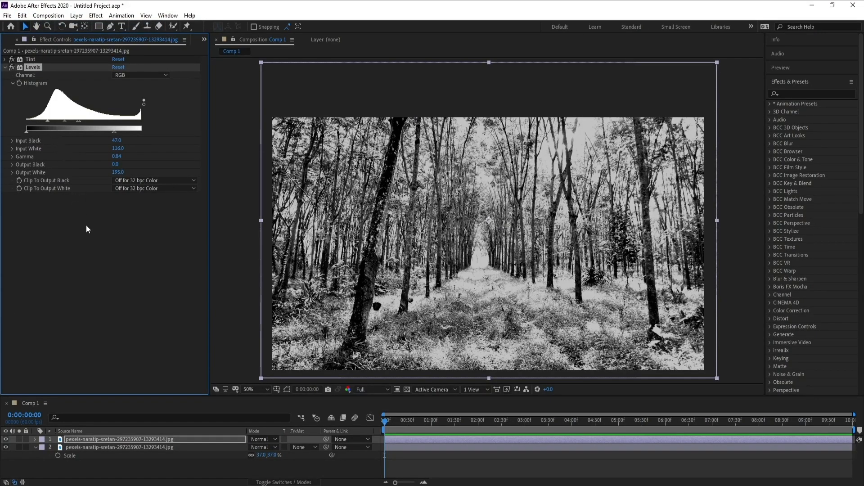
# Search the effects for "fast box" and apply Fast Box Blur to the upper photo layer.
pyautogui.click(807, 94)
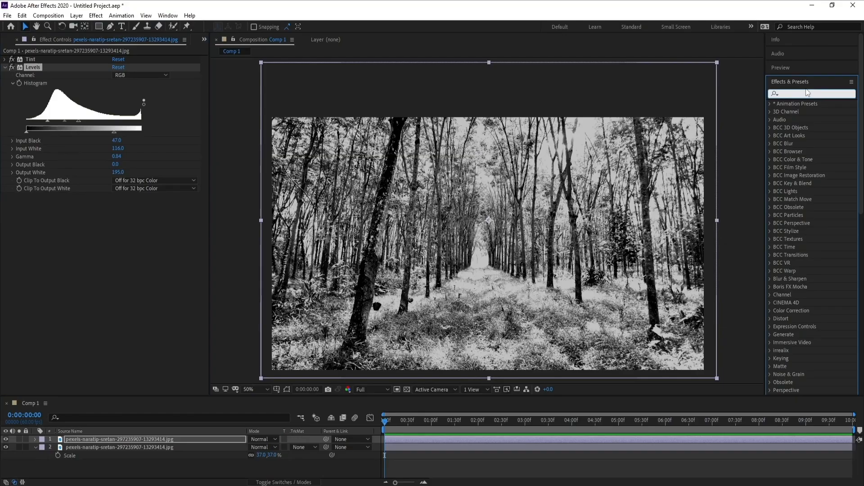
pyautogui.write('f')
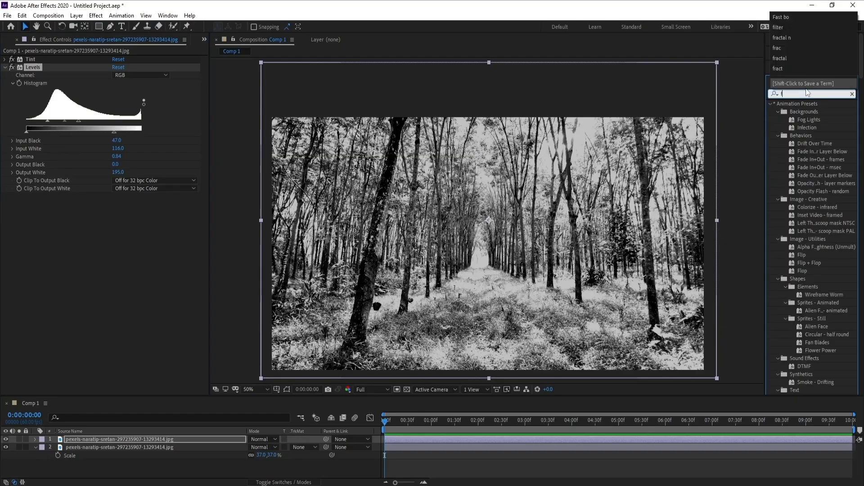
pyautogui.write('ast box')
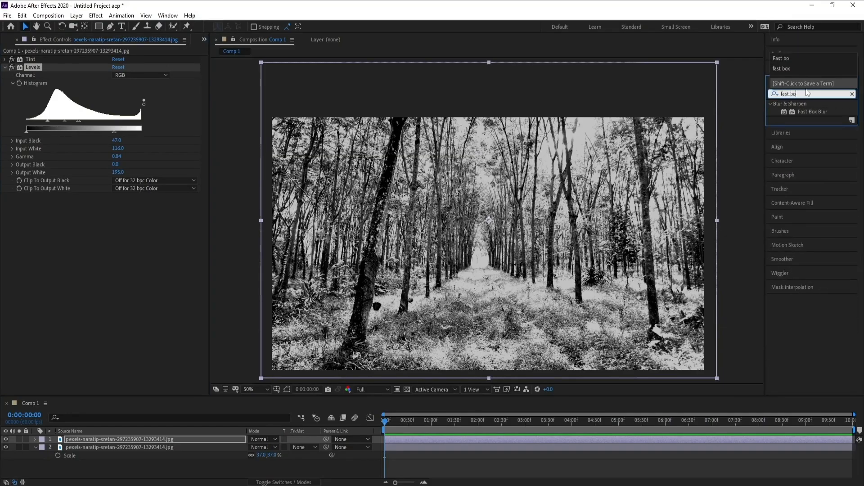
pyautogui.click(815, 111)
pyautogui.doubleClick(820, 114)
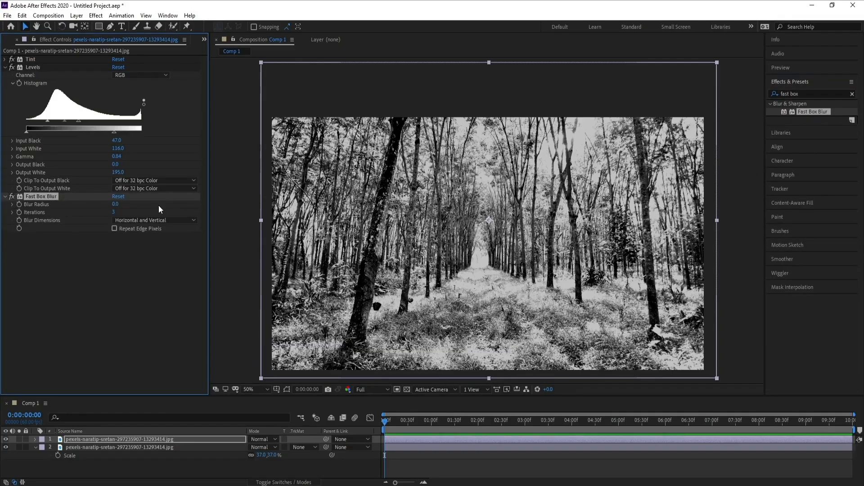
# Set the Fast Box Blur Iterations to 2 and Blur Radius to 0.2.
pyautogui.click(114, 213)
pyautogui.write('2')
pyautogui.press('Return')
pyautogui.click(116, 205)
pyautogui.write('0.2')
pyautogui.press('Return')
# Apply the Stylize Glow effect to the upper photo layer.
pyautogui.click(98, 16)
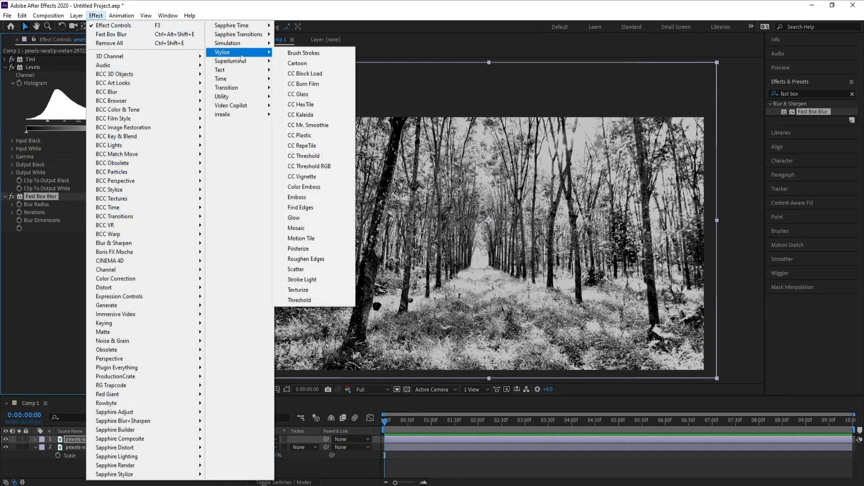
pyautogui.moveTo(225, 54)
pyautogui.click(305, 221)
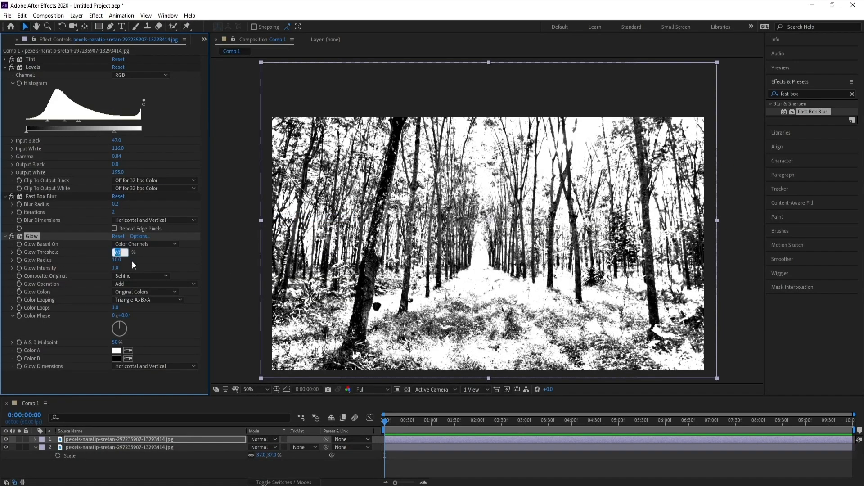
# Set the Glow Threshold to 88%, the Glow Radius to 40 and the Glow Intensity to 2.6.
pyautogui.write('88')
pyautogui.press('Return')
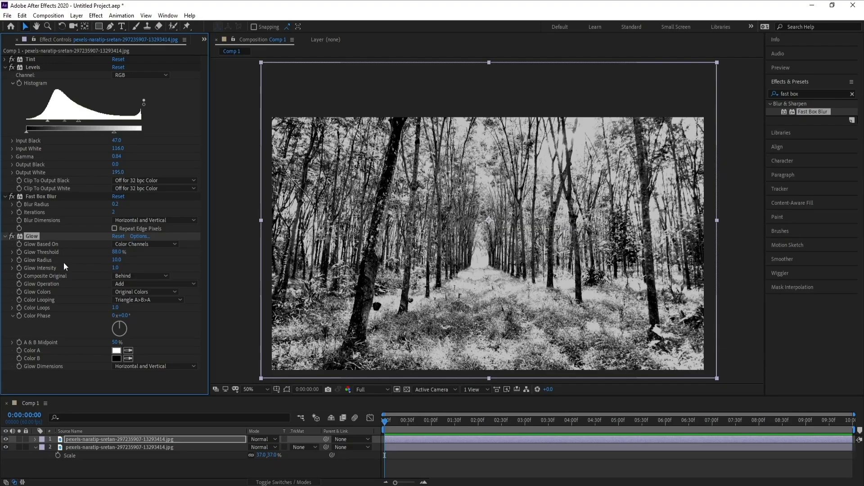
pyautogui.click(116, 261)
pyautogui.write('40')
pyautogui.press('Return')
pyautogui.click(116, 268)
pyautogui.write('2.6')
pyautogui.press('Return')
# Preview the composition and switch the upper photo layer's visibility off and on to compare the result.
pyautogui.press('space')
pyautogui.click(35, 448)
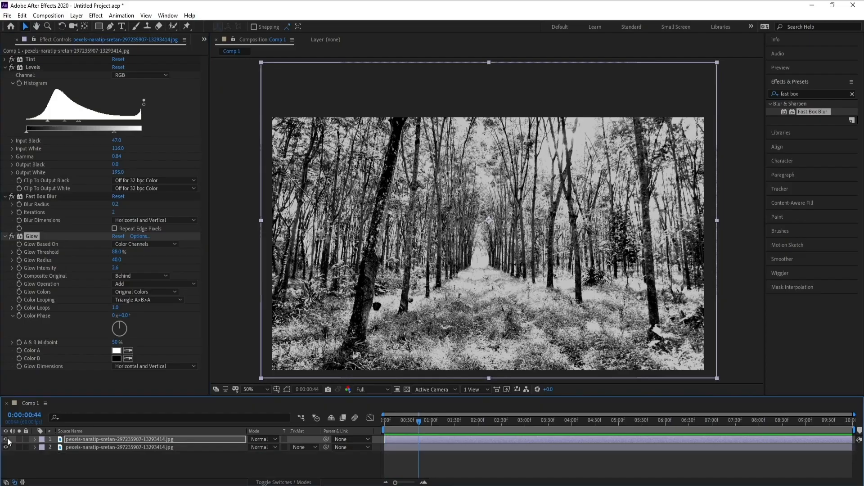
pyautogui.click(6, 440)
pyautogui.click(6, 440)
pyautogui.moveTo(480, 301); pyautogui.dragTo(480, 287)
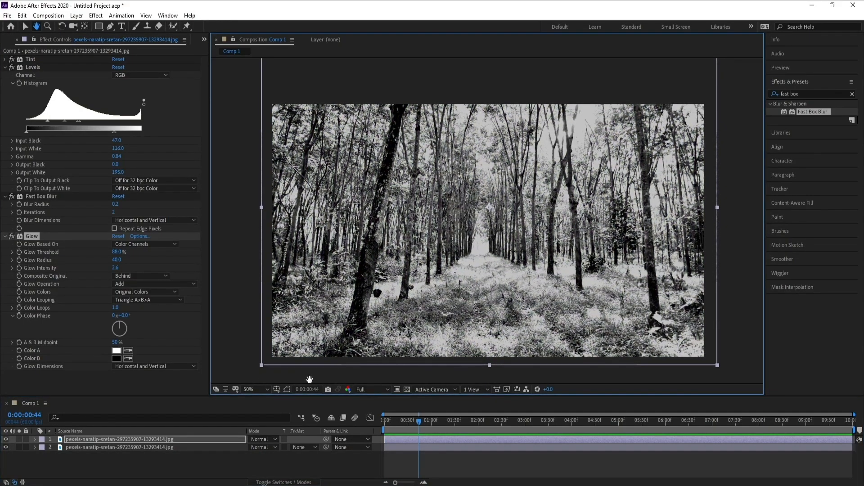
# Set the upper photo layer's blending mode to Lighten, preview the playback and return the playhead to the start.
pyautogui.click(82, 441)
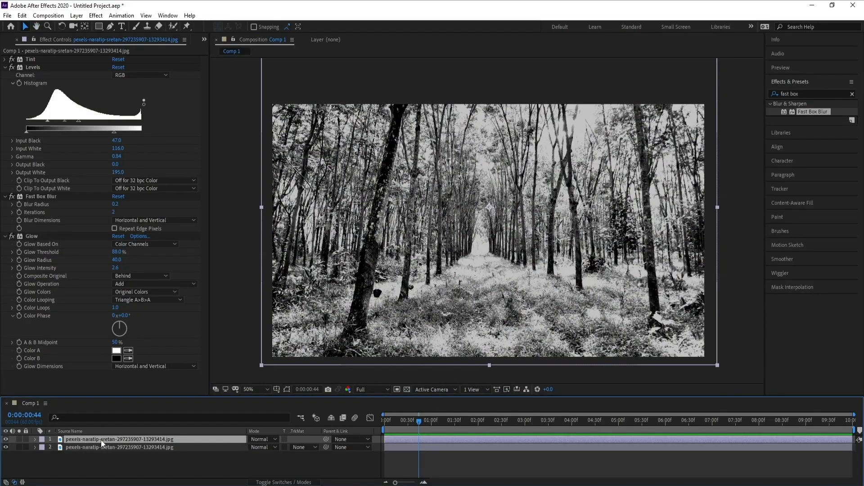
pyautogui.click(263, 440)
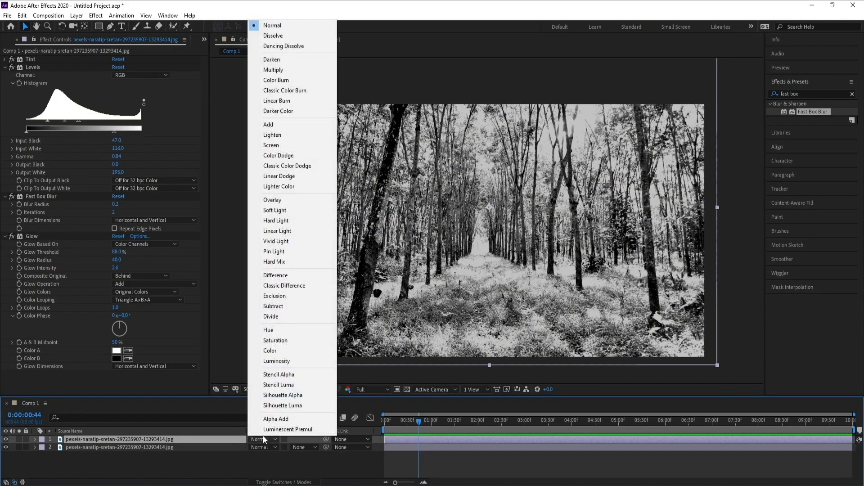
pyautogui.click(281, 136)
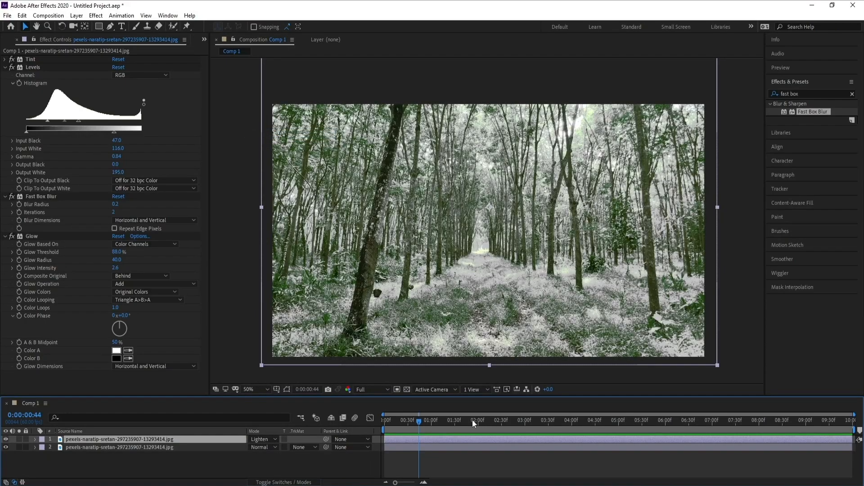
pyautogui.press('space')
pyautogui.press('space')
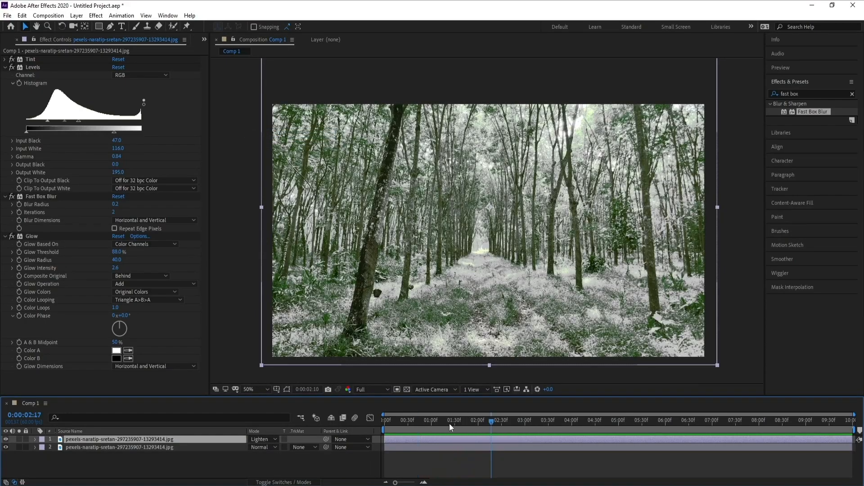
pyautogui.moveTo(449, 423); pyautogui.dragTo(365, 419)
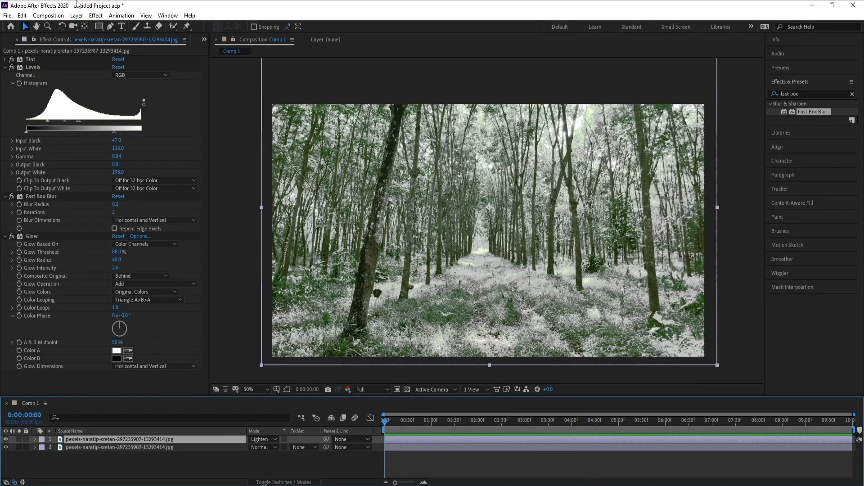
# Create a new black (000000) solid layer named Particle.
pyautogui.click(76, 16)
pyautogui.moveTo(90, 23)
pyautogui.click(237, 39)
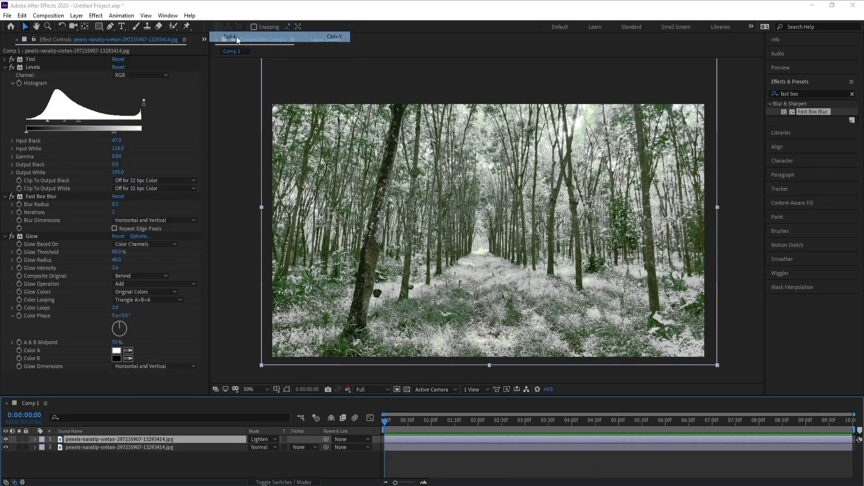
pyautogui.write('000000')
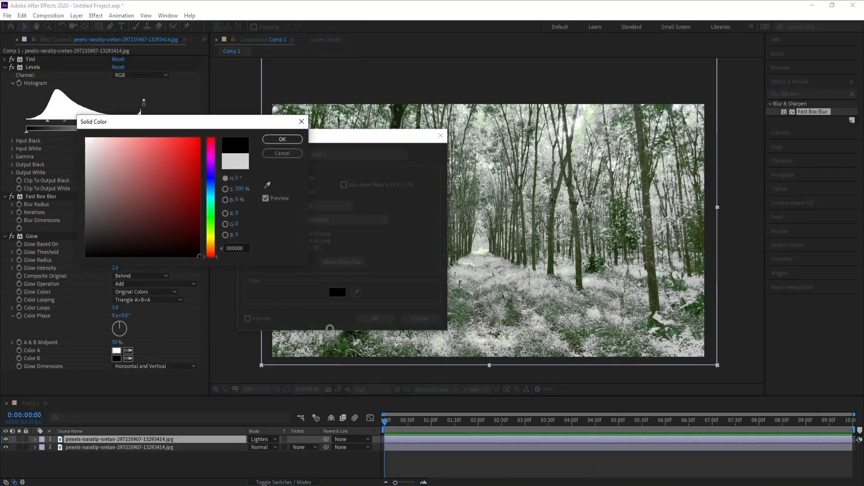
pyautogui.click(284, 141)
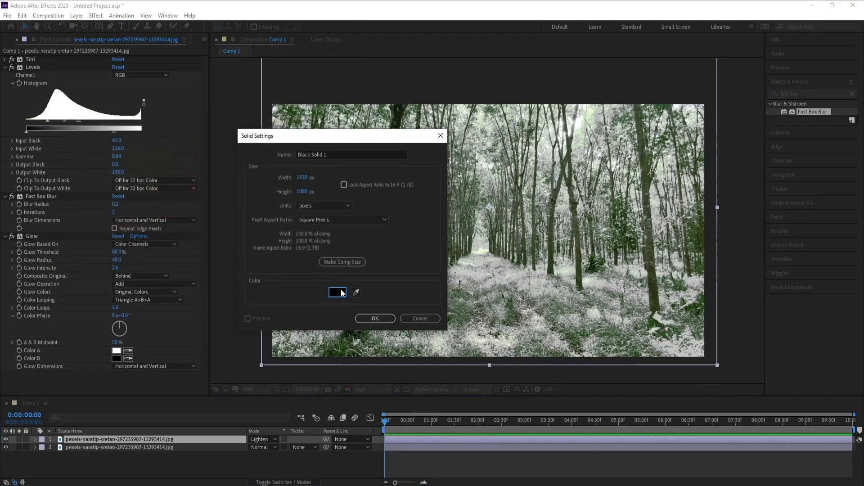
pyautogui.click(338, 152)
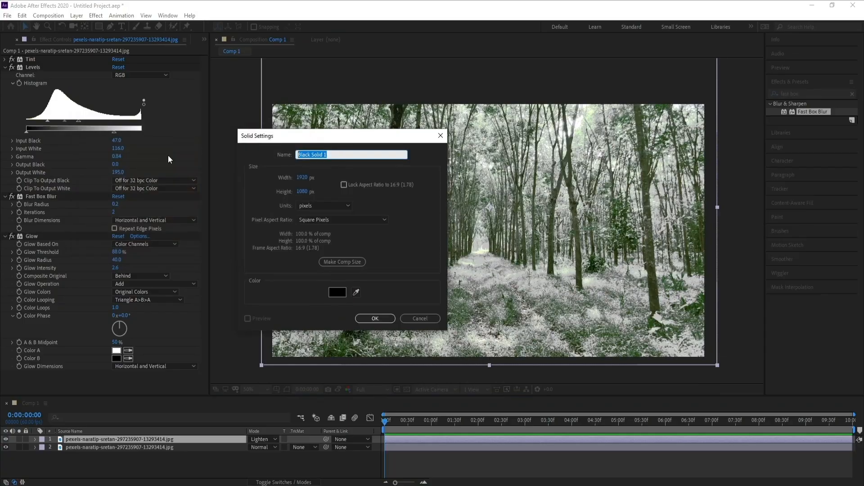
pyautogui.write('Particle')
pyautogui.press('Return')
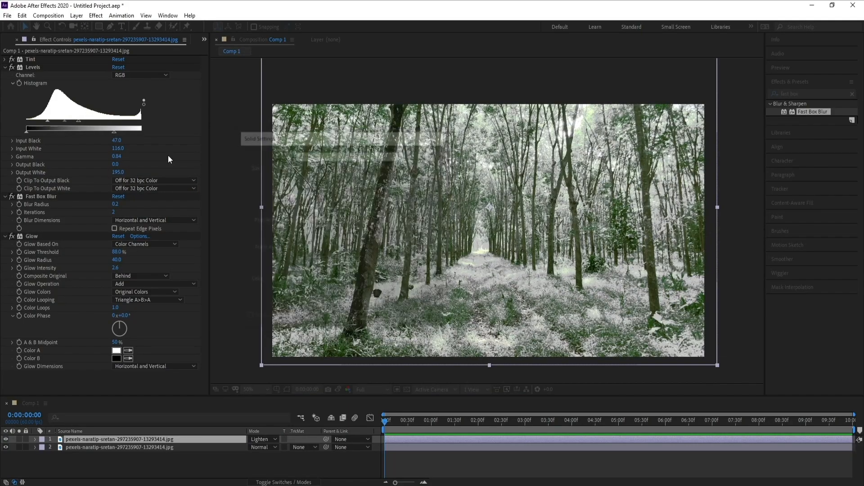
# Apply the RG Trapcode Particular effect to the Particle solid and scrub ahead to view the particles.
pyautogui.click(96, 15)
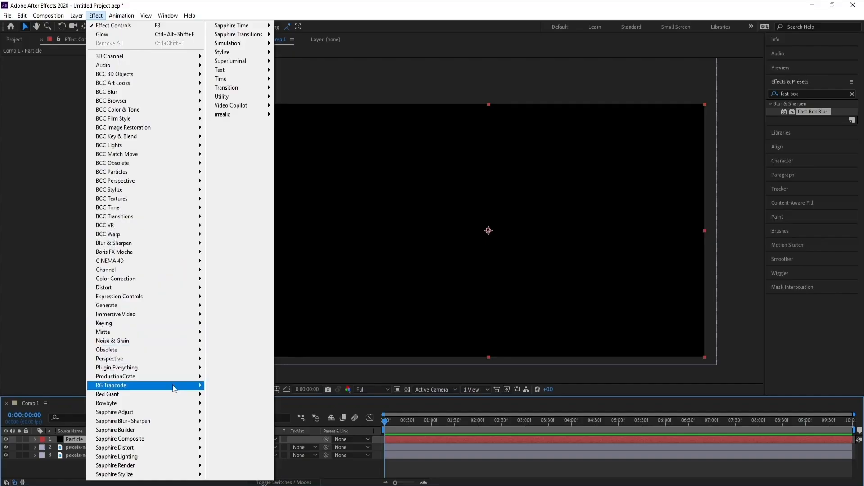
pyautogui.moveTo(173, 386)
pyautogui.click(232, 448)
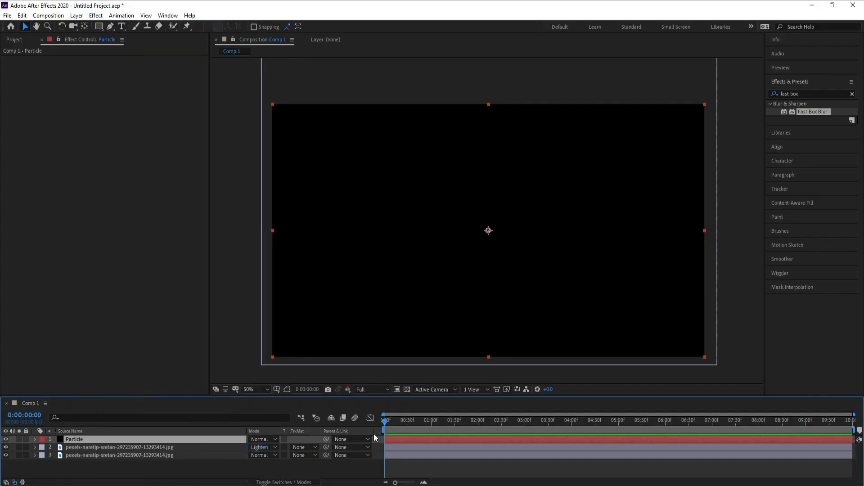
pyautogui.moveTo(387, 422); pyautogui.dragTo(459, 422)
# Shift the Particle layer earlier in time, extend its end to the end of the composition and preview it.
pyautogui.click(425, 440)
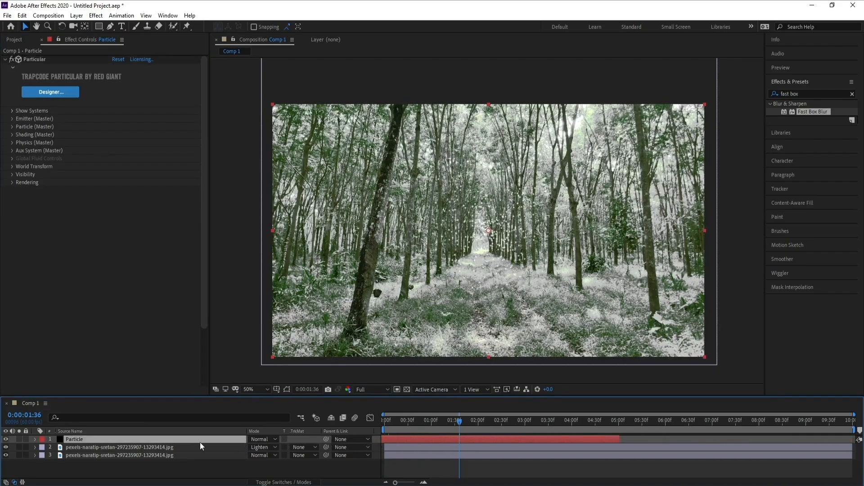
pyautogui.press('Home')
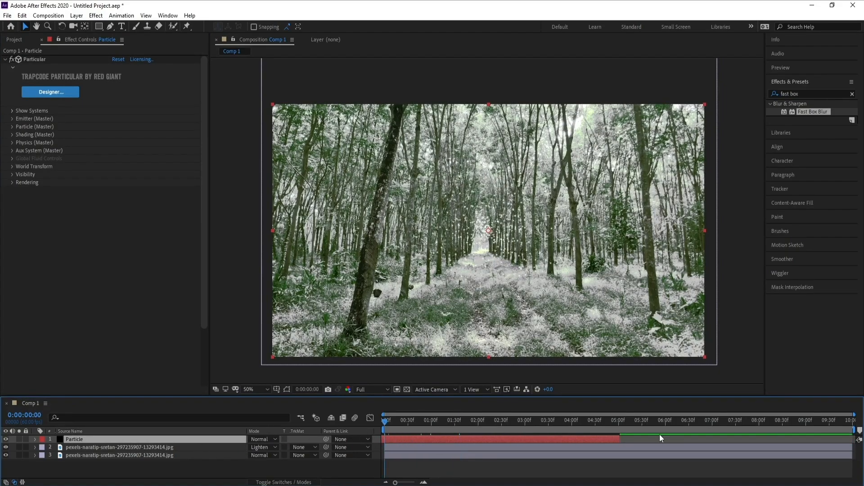
pyautogui.moveTo(619, 438); pyautogui.dragTo(850, 431)
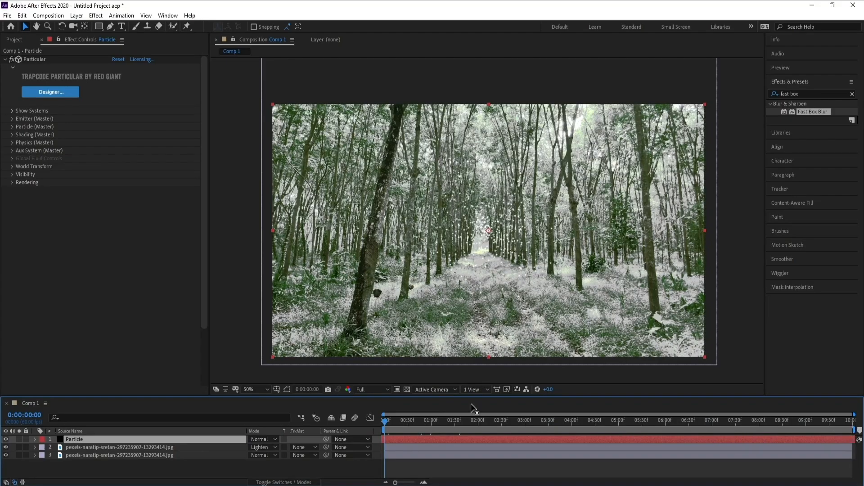
pyautogui.press('space')
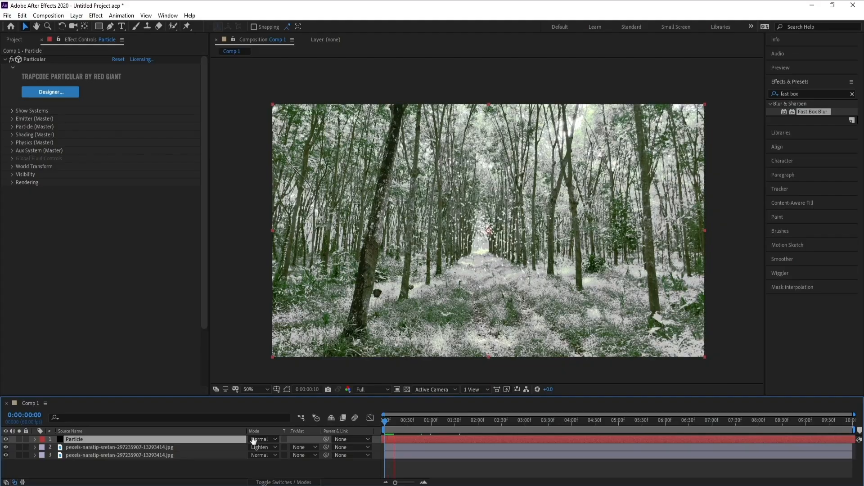
# Solo the Particle layer and set Particular's Emitter Type to Box.
pyautogui.click(19, 439)
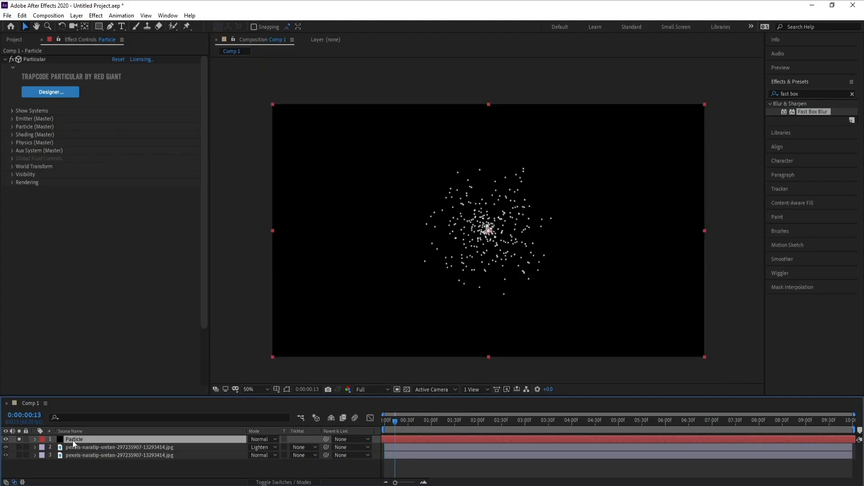
pyautogui.click(13, 120)
pyautogui.click(131, 143)
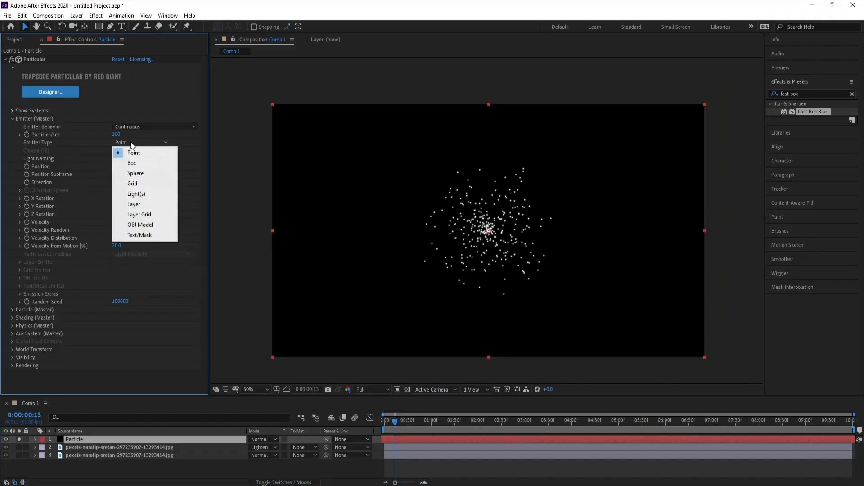
pyautogui.click(149, 163)
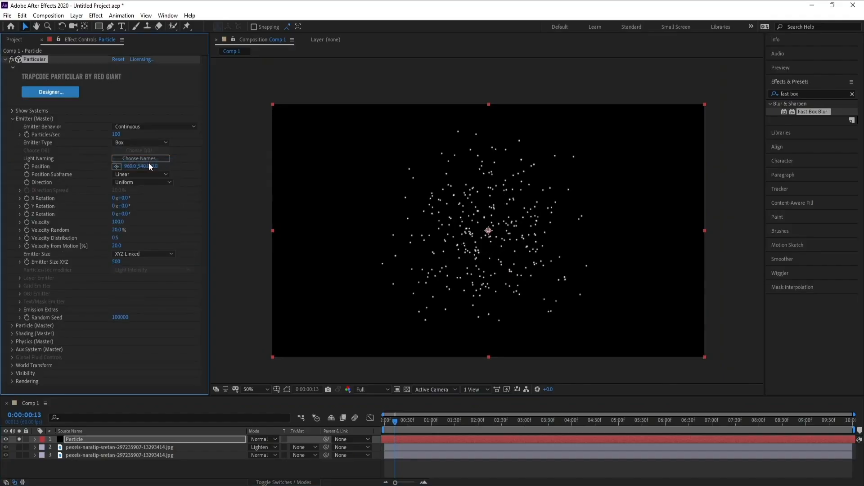
# Set the Emitter Size to XYZ Individual with X 2266, Y 1280 and Z 4205, and preview the particles.
pyautogui.click(142, 255)
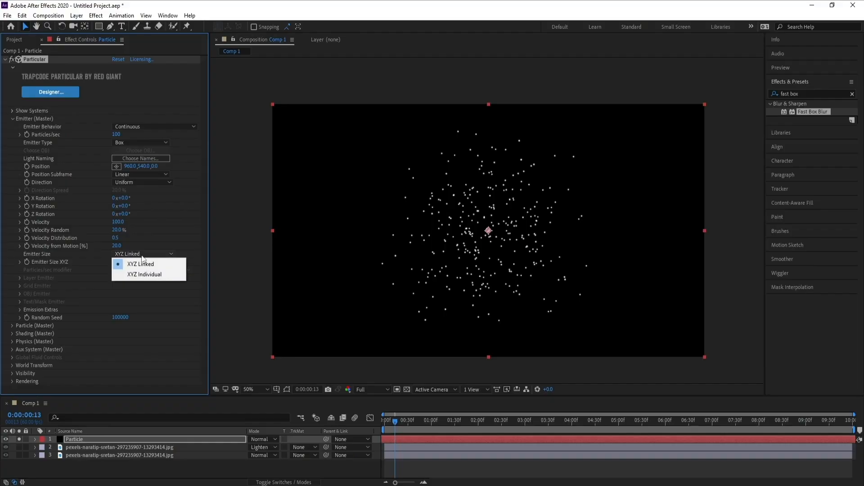
pyautogui.click(150, 279)
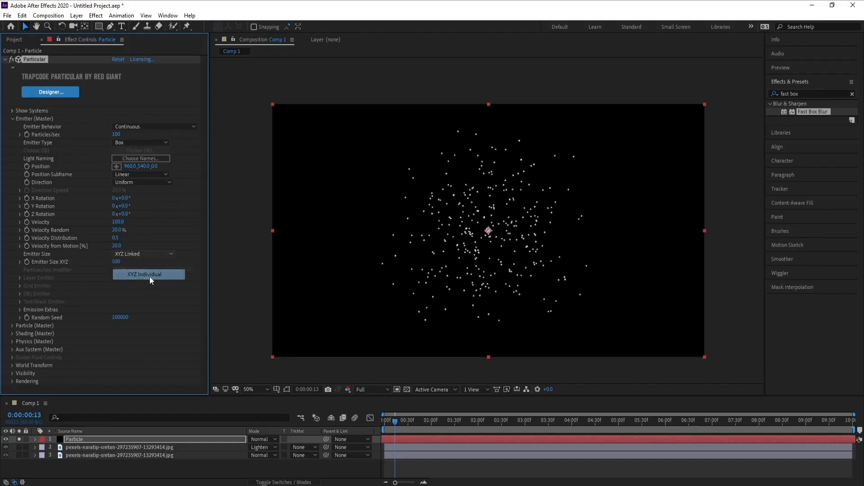
pyautogui.moveTo(561, 229); pyautogui.dragTo(563, 228)
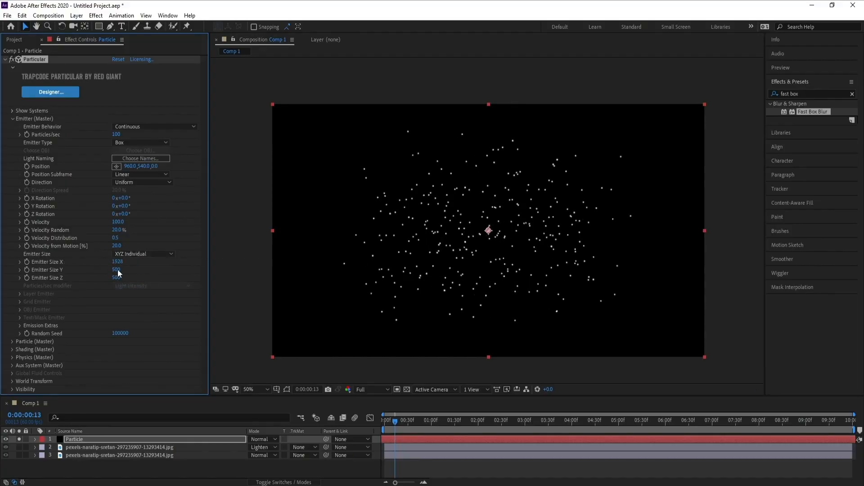
pyautogui.moveTo(118, 263); pyautogui.dragTo(324, 257)
pyautogui.moveTo(117, 262); pyautogui.dragTo(207, 270)
pyautogui.moveTo(116, 270); pyautogui.dragTo(186, 269)
pyautogui.moveTo(117, 277); pyautogui.dragTo(234, 277)
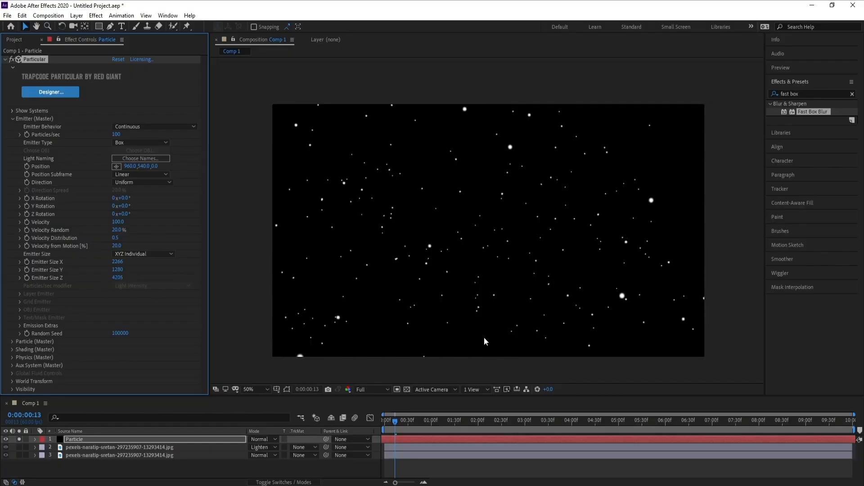
pyautogui.press('space')
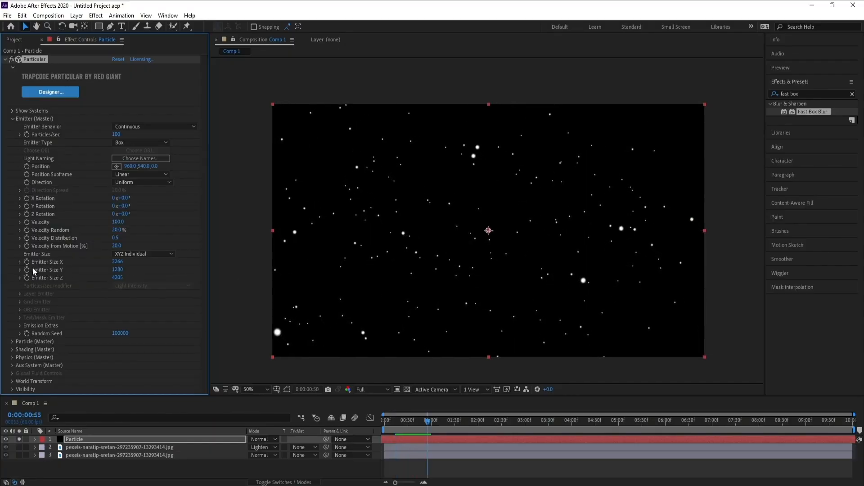
# Set the Particle Type to Cloudlet in Particular's Particle (Master) settings and preview the animation.
pyautogui.click(12, 341)
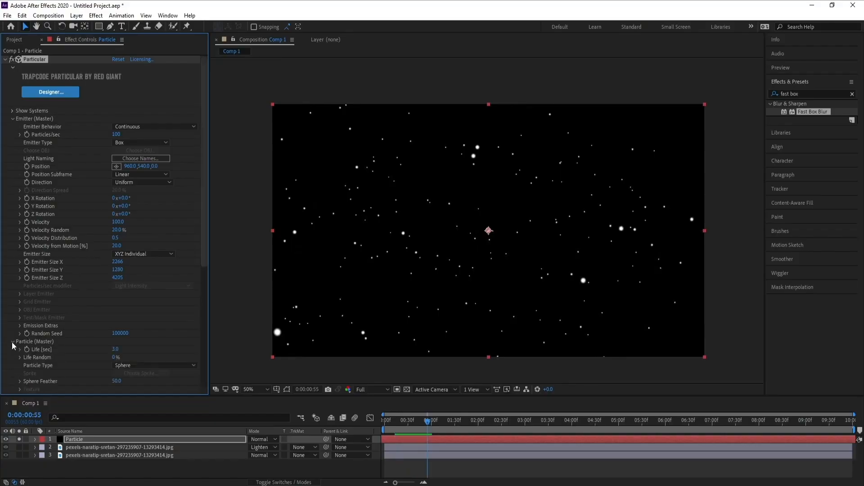
pyautogui.scroll(-5, 23, 281)
pyautogui.moveTo(207, 169); pyautogui.dragTo(205, 220)
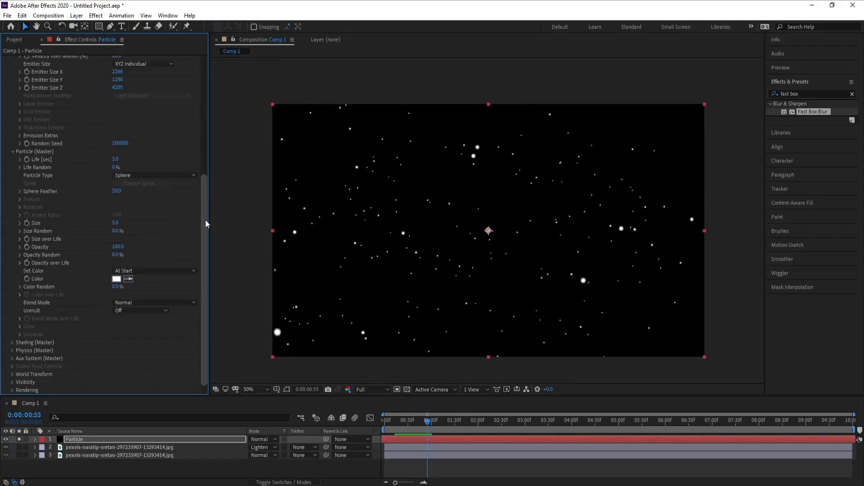
pyautogui.click(133, 176)
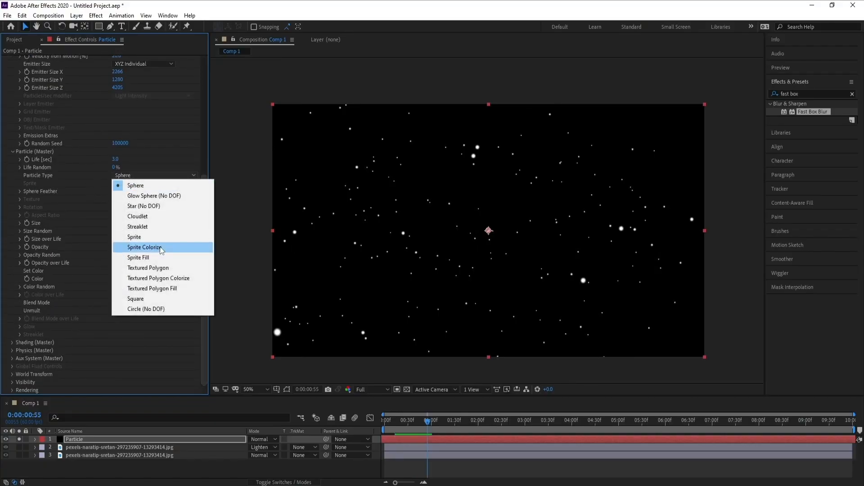
pyautogui.click(158, 217)
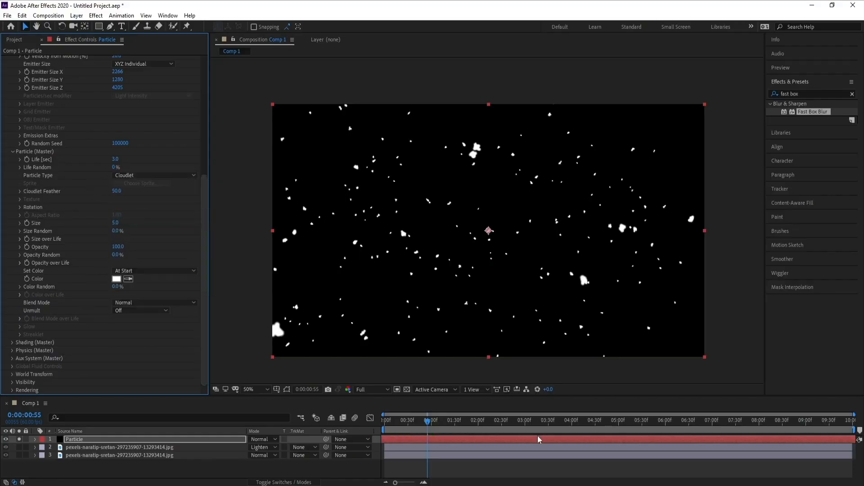
pyautogui.press('space')
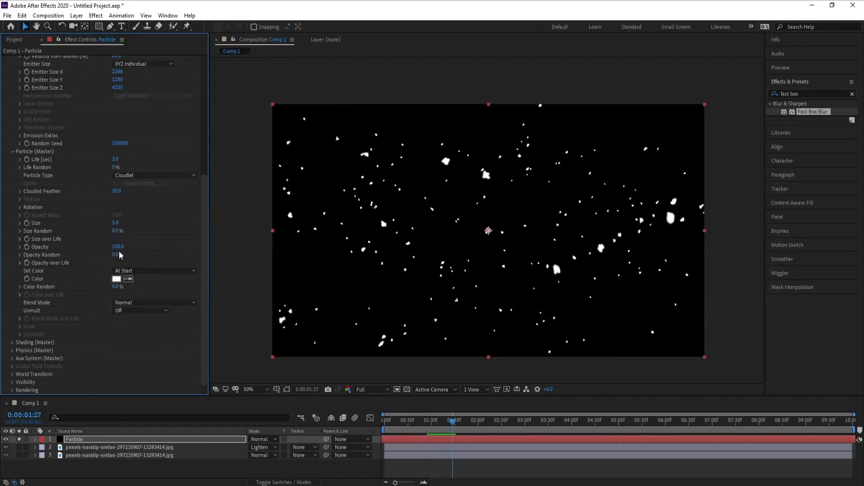
# Set the particle Opacity to 51, Opacity Random to 34%, Size Random to 47% and Life Random to 59%, and preview.
pyautogui.moveTo(117, 248)
pyautogui.mouseDown()
pyautogui.moveTo(100, 256)
pyautogui.moveTo(125, 255)
pyautogui.mouseUp()
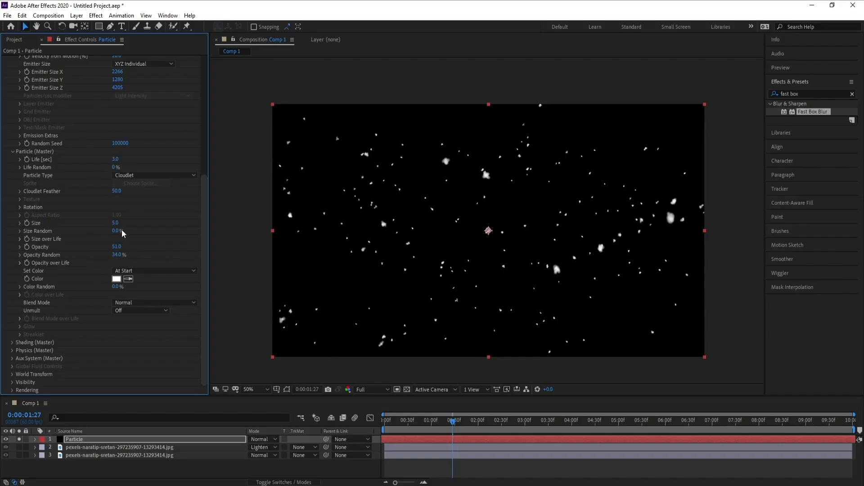
pyautogui.moveTo(122, 233); pyautogui.dragTo(139, 231)
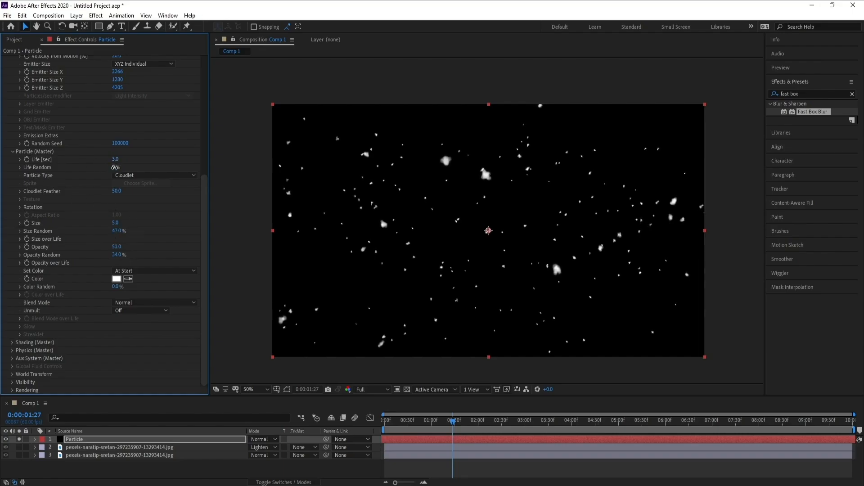
pyautogui.moveTo(114, 167); pyautogui.dragTo(146, 172)
pyautogui.press('space')
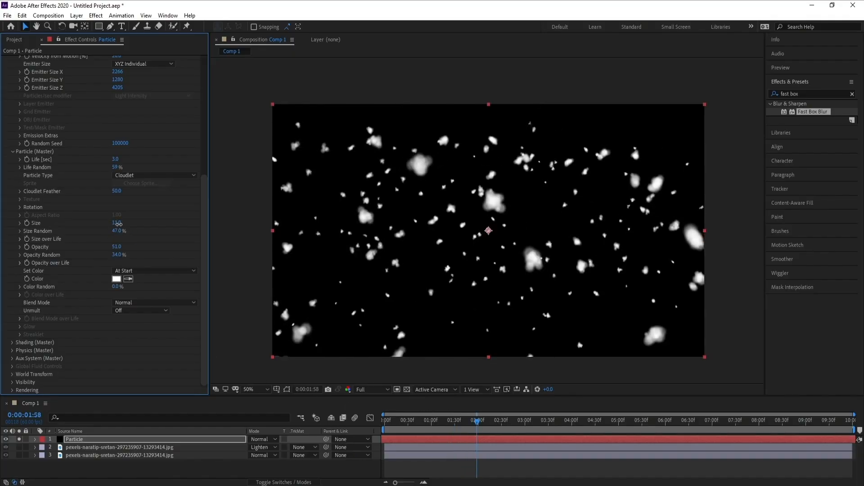
# Set the particle Size to 10, Opacity to 55, Life Random to 18% and Size Random to 12%.
pyautogui.moveTo(118, 225); pyautogui.dragTo(119, 225)
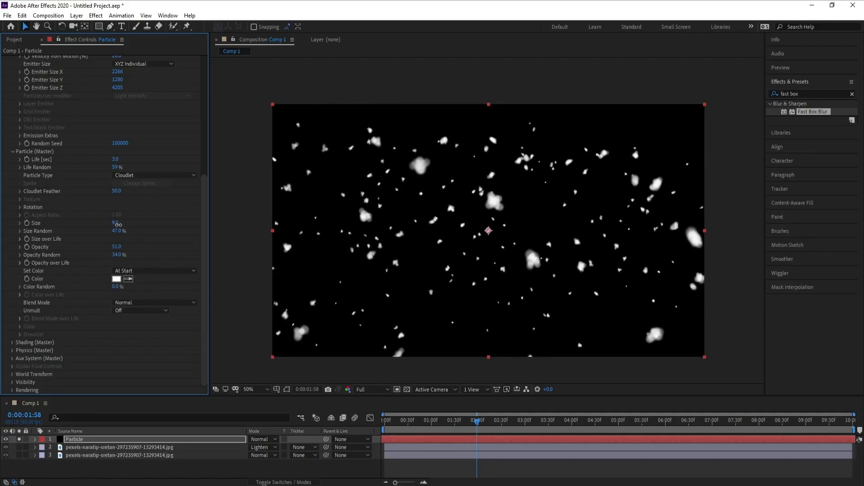
pyautogui.moveTo(120, 248); pyautogui.dragTo(126, 248)
pyautogui.moveTo(102, 173); pyautogui.dragTo(101, 174)
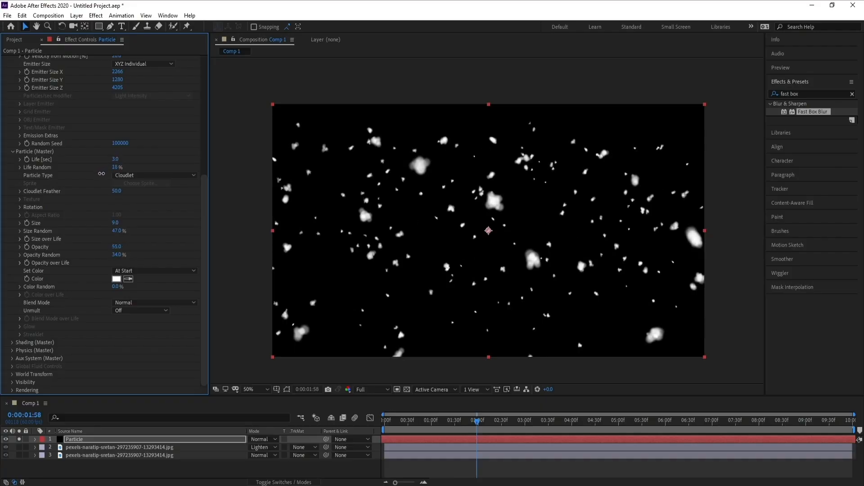
pyautogui.moveTo(117, 233)
pyautogui.mouseDown()
pyautogui.moveTo(105, 237)
pyautogui.moveTo(121, 228)
pyautogui.mouseUp()
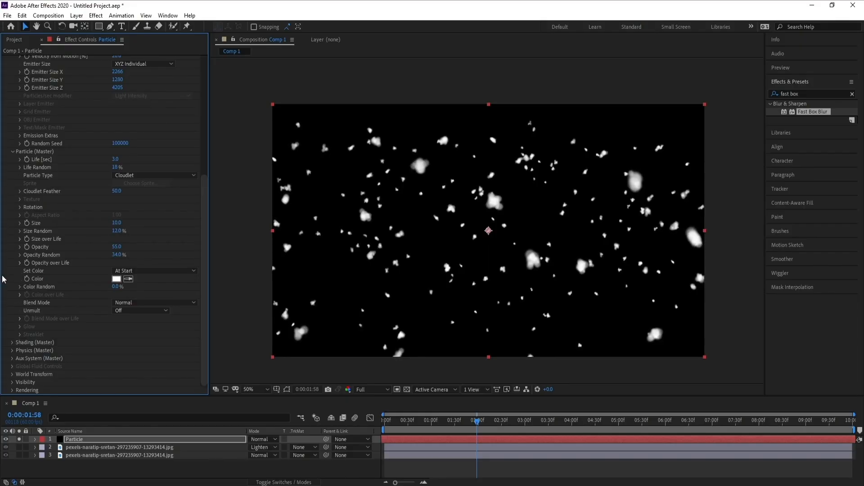
# Set the Gravity to 90 in Particular's Physics (Master) settings.
pyautogui.click(13, 351)
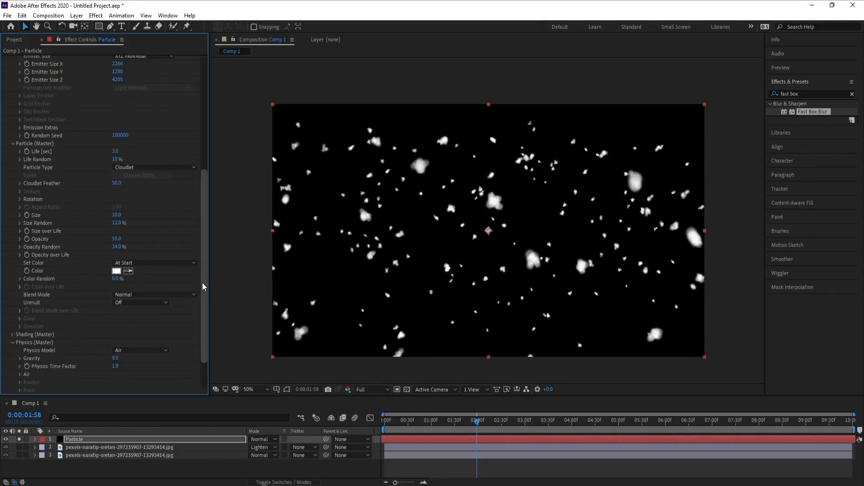
pyautogui.moveTo(203, 286); pyautogui.dragTo(201, 321)
pyautogui.click(115, 318)
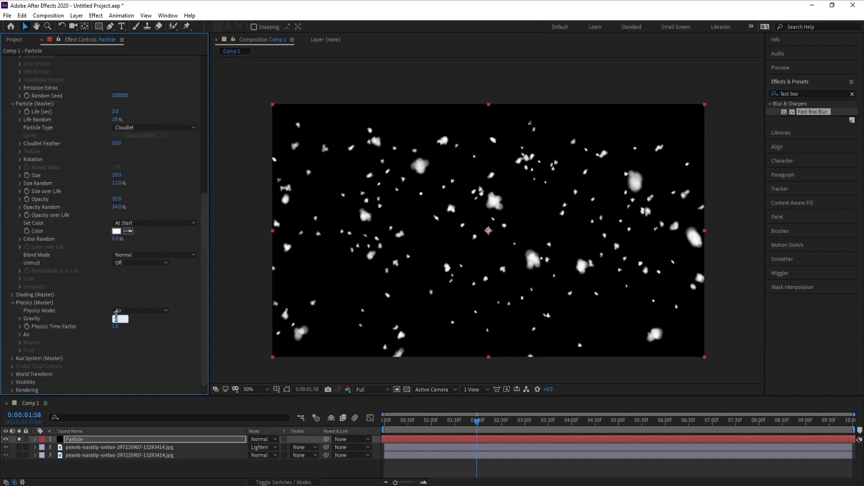
pyautogui.press('Return')
# Set Wind Y to 15 in Particular's Air physics settings and preview the falling particles.
pyautogui.click(20, 334)
pyautogui.scroll(-2, 27, 350)
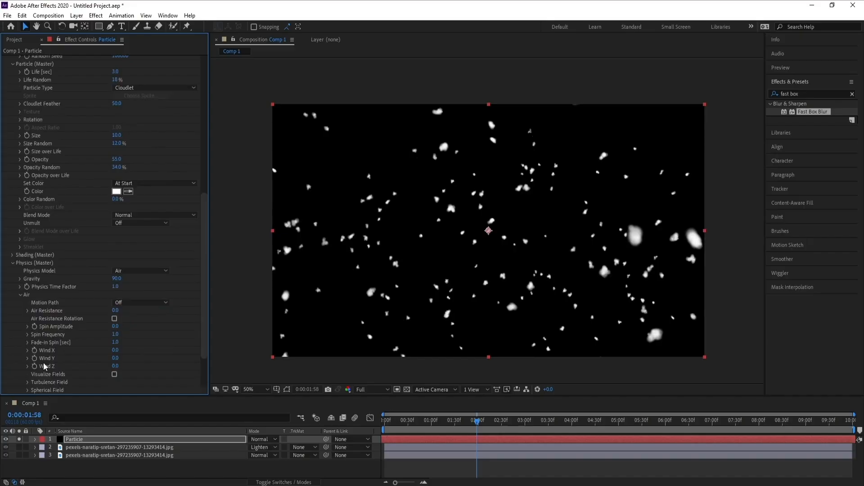
pyautogui.moveTo(116, 358); pyautogui.dragTo(124, 358)
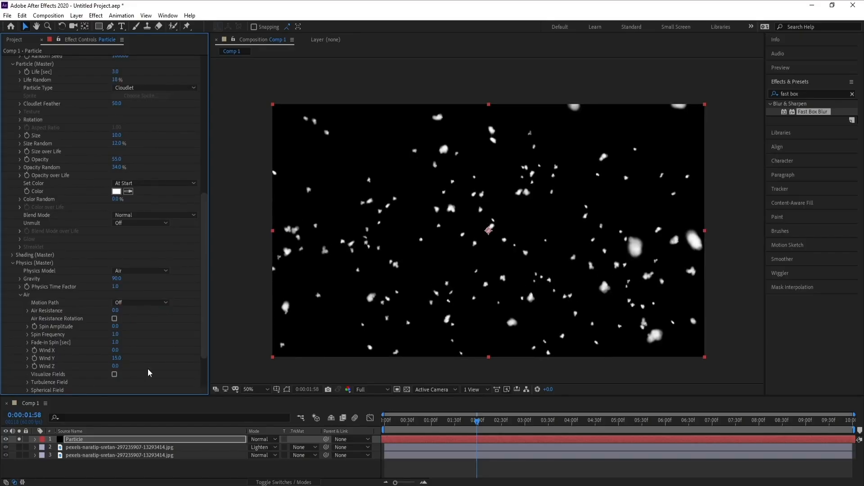
pyautogui.press('space')
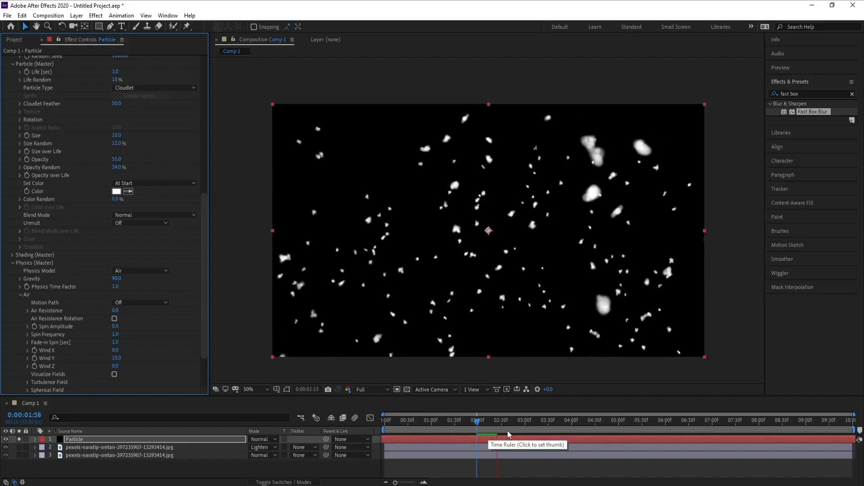
# Turn off solo on the Particle layer and preview the snow over the forest photo.
pyautogui.click(505, 434)
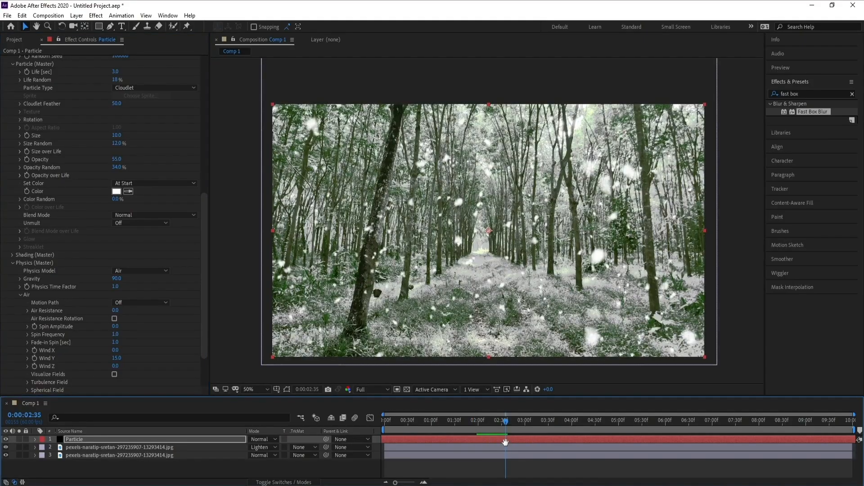
pyautogui.press('space')
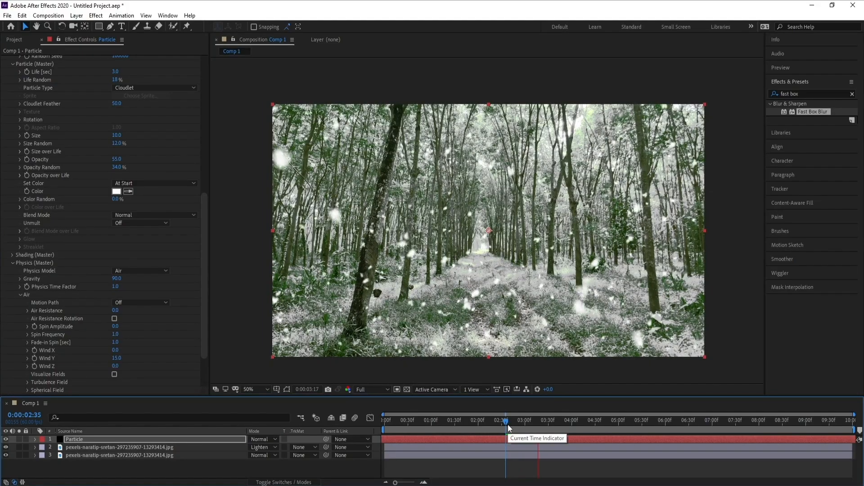
pyautogui.press('space')
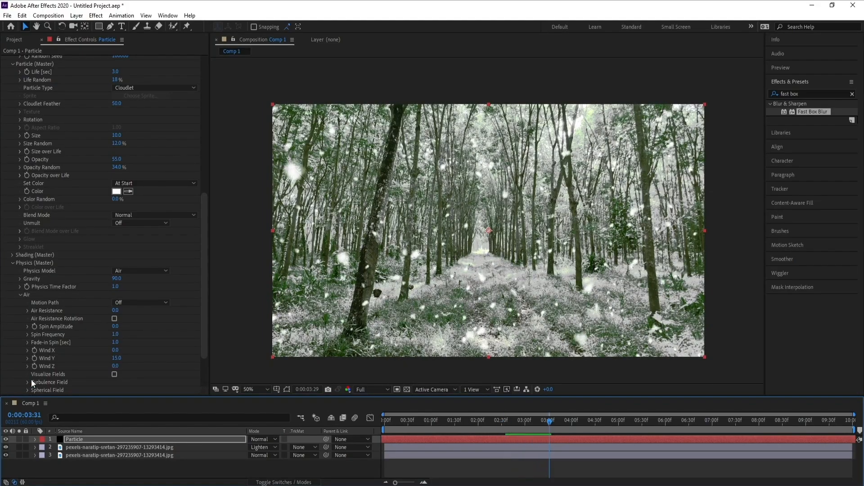
# Create a white (FFFFFF) solid named Fog directly above the Lighten forest copy.
pyautogui.click(68, 448)
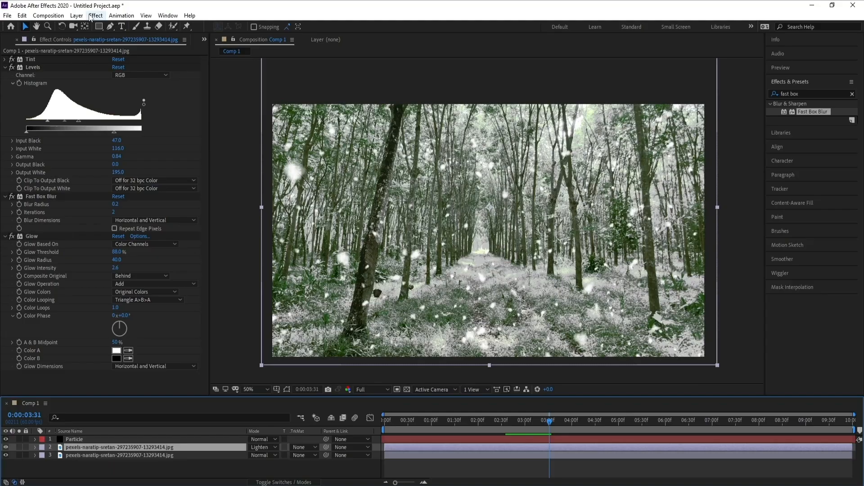
pyautogui.click(77, 16)
pyautogui.moveTo(104, 28)
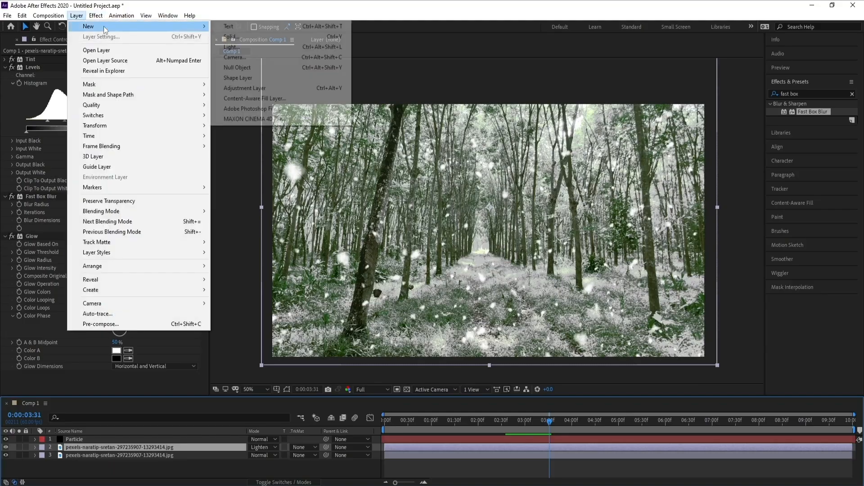
pyautogui.click(250, 41)
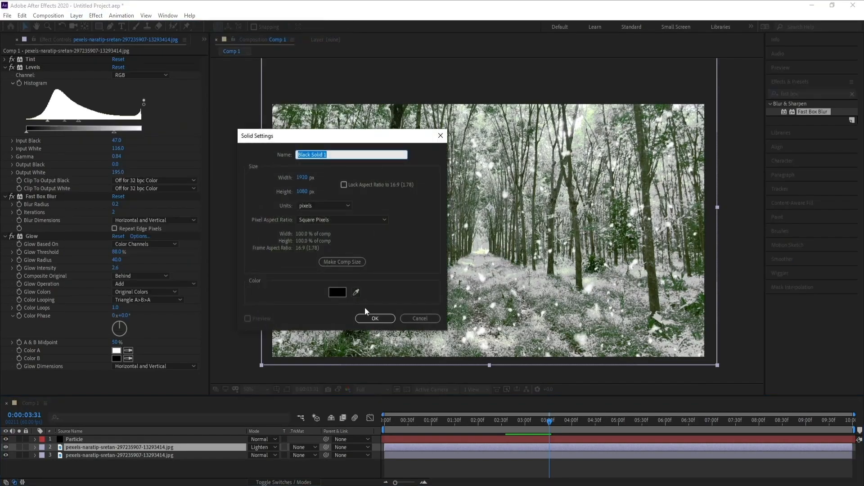
pyautogui.click(338, 292)
pyautogui.write('ffffff')
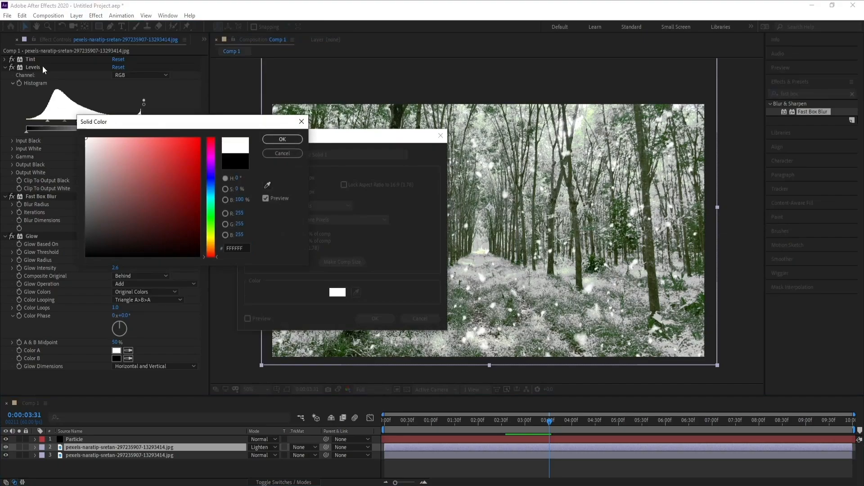
pyautogui.click(283, 139)
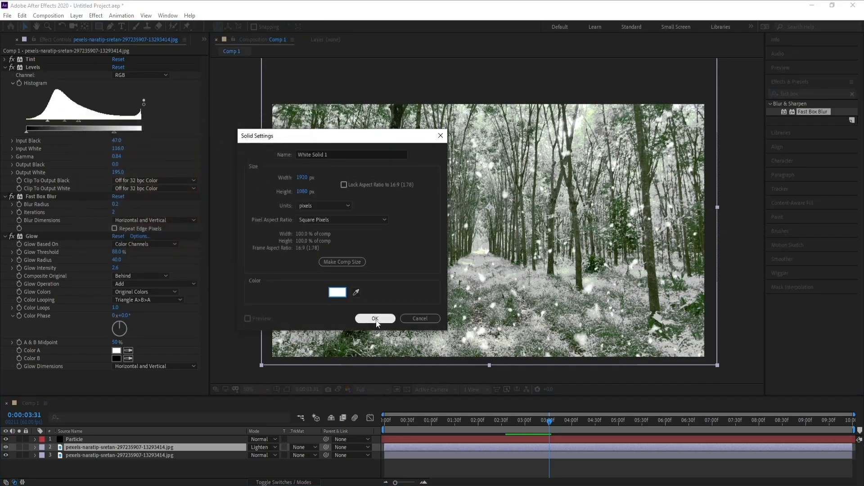
pyautogui.click(349, 154)
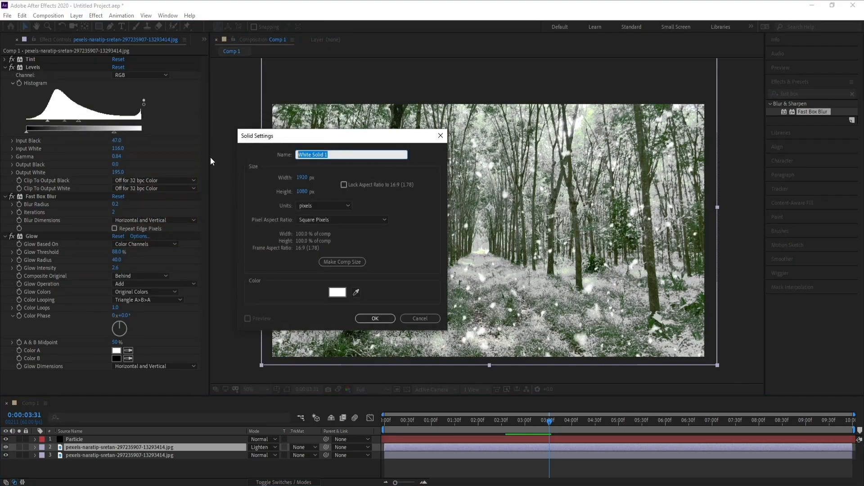
pyautogui.write('Fog')
pyautogui.press('Return')
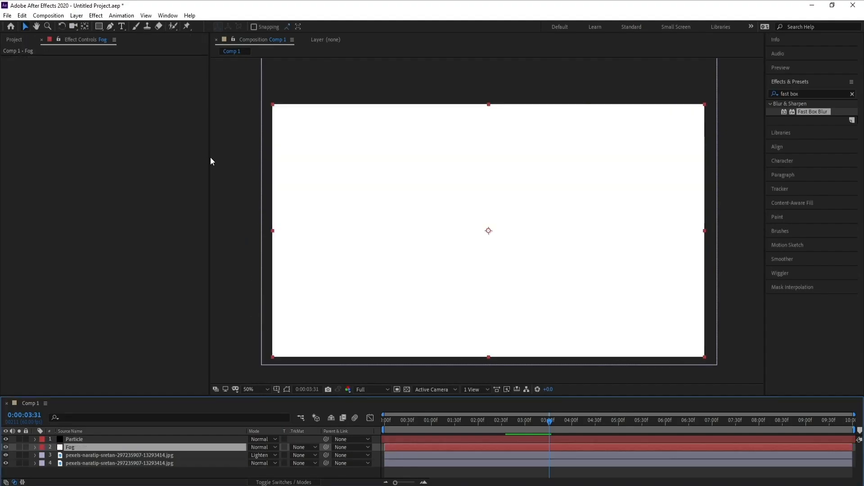
# Draw a rectangular mask on the Fog layer, wider than the frame and covering its upper two thirds.
pyautogui.press(',')
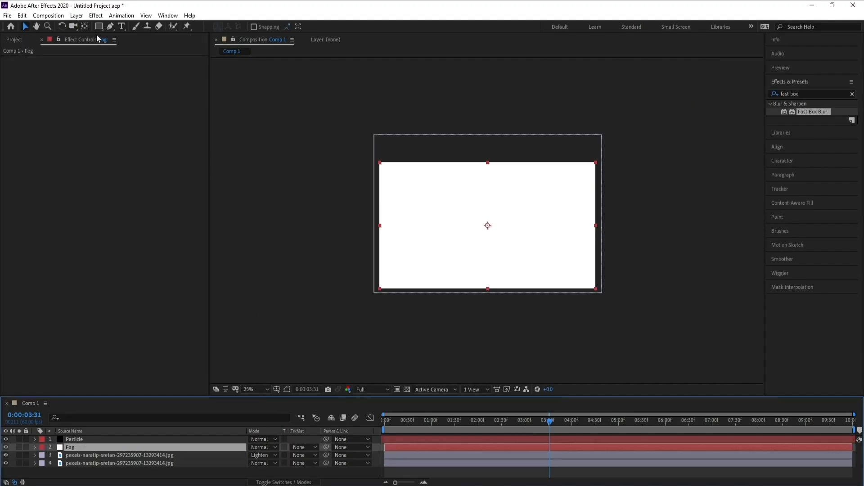
pyautogui.moveTo(106, 30); pyautogui.dragTo(155, 24)
pyautogui.moveTo(663, 118); pyautogui.dragTo(495, 179)
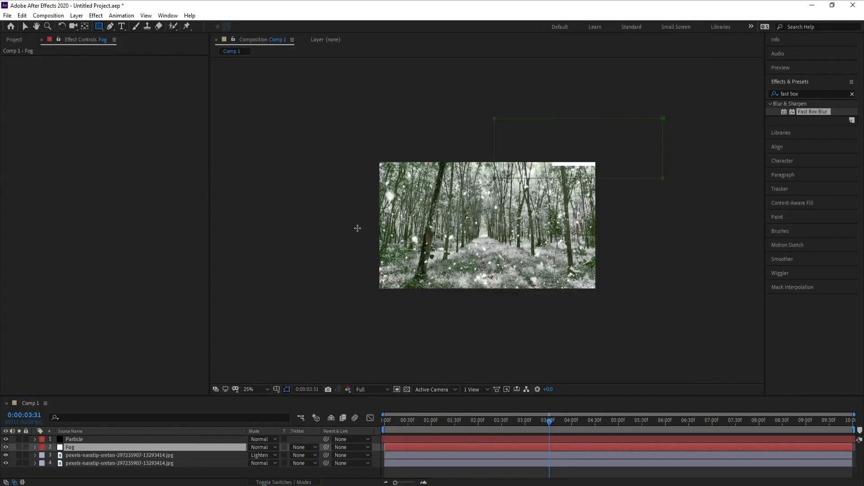
pyautogui.moveTo(357, 228); pyautogui.dragTo(308, 247)
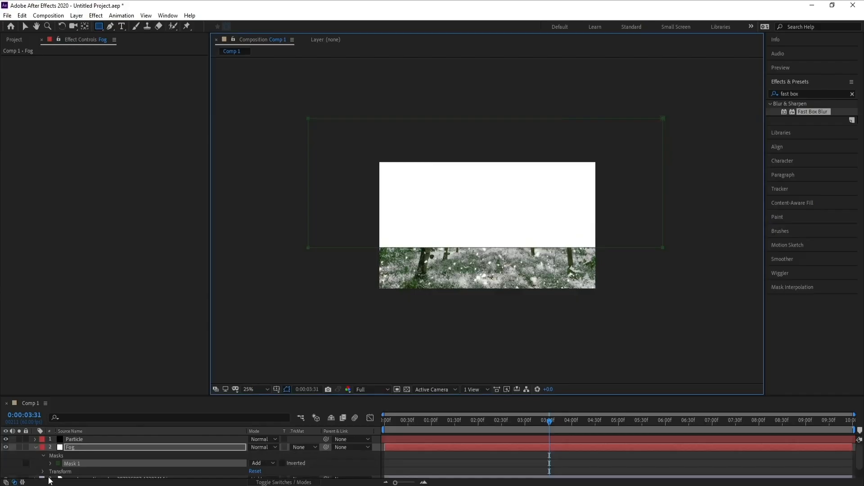
# Set the Mask Feather of the Fog layer's mask to 1056 pixels.
pyautogui.click(49, 463)
pyautogui.scroll(-5, 67, 468)
pyautogui.scroll(3, 87, 475)
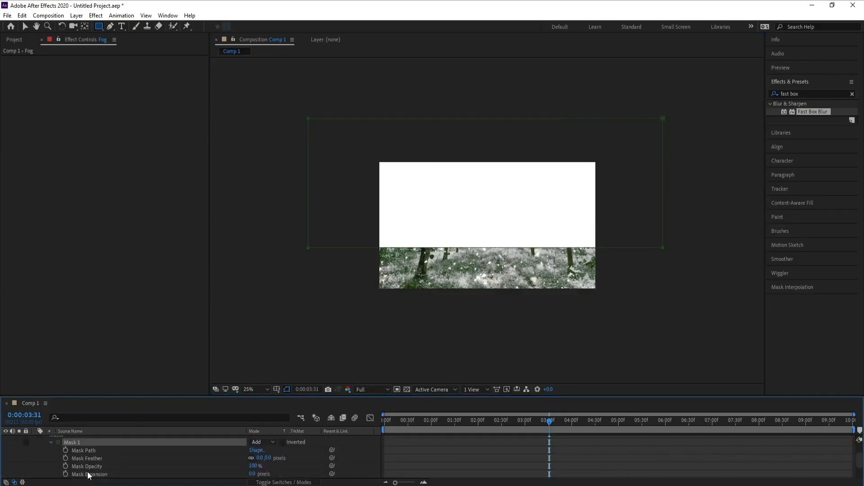
pyautogui.moveTo(269, 459)
pyautogui.mouseDown()
pyautogui.moveTo(330, 470)
pyautogui.moveTo(276, 459)
pyautogui.mouseUp()
pyautogui.moveTo(415, 456); pyautogui.dragTo(479, 455)
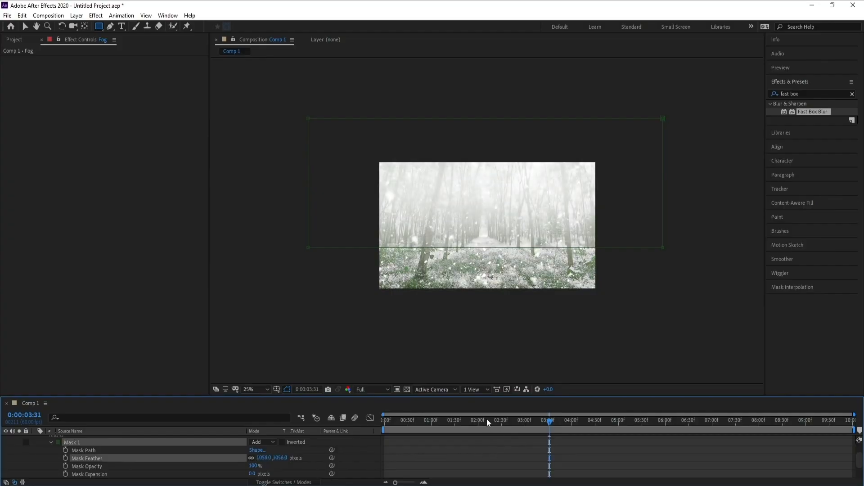
pyautogui.press('.')
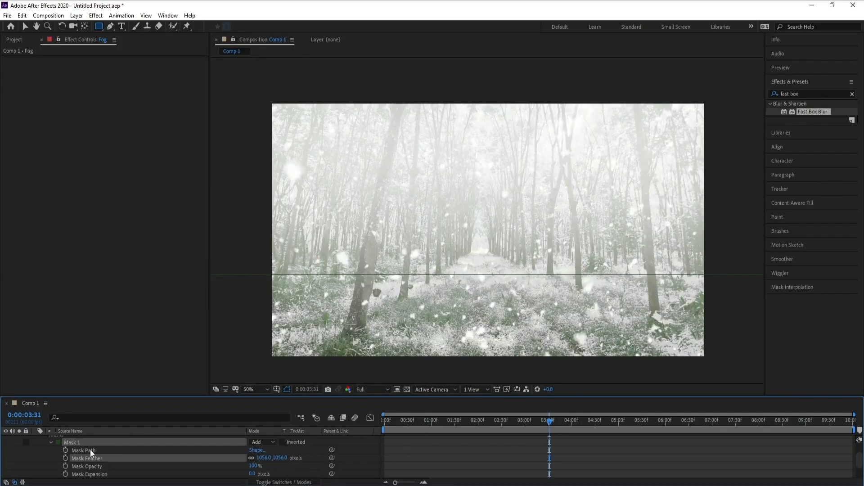
# Change the Fog solid's color to medium gray B6B6B6.
pyautogui.scroll(1, 96, 453)
pyautogui.click(76, 16)
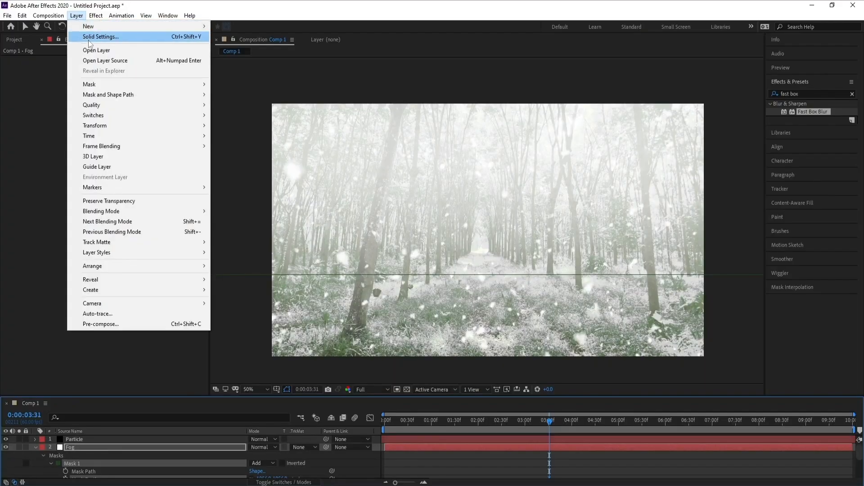
pyautogui.click(94, 37)
pyautogui.click(247, 236)
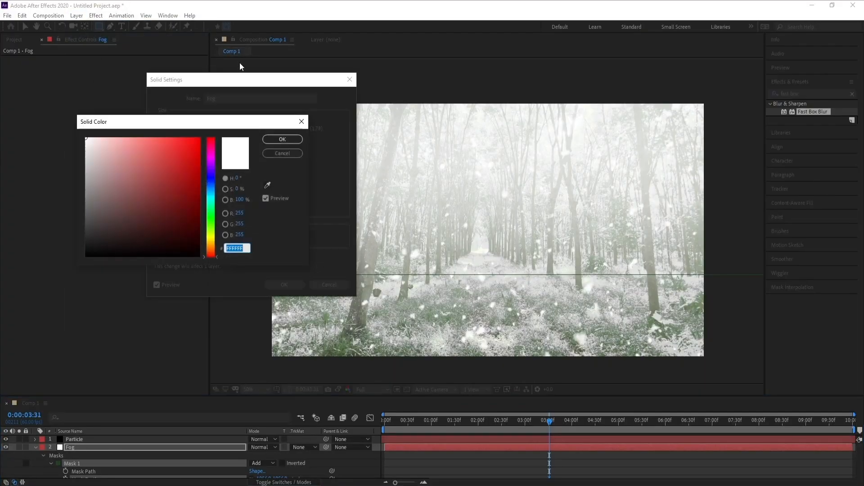
pyautogui.moveTo(96, 178); pyautogui.dragTo(73, 172)
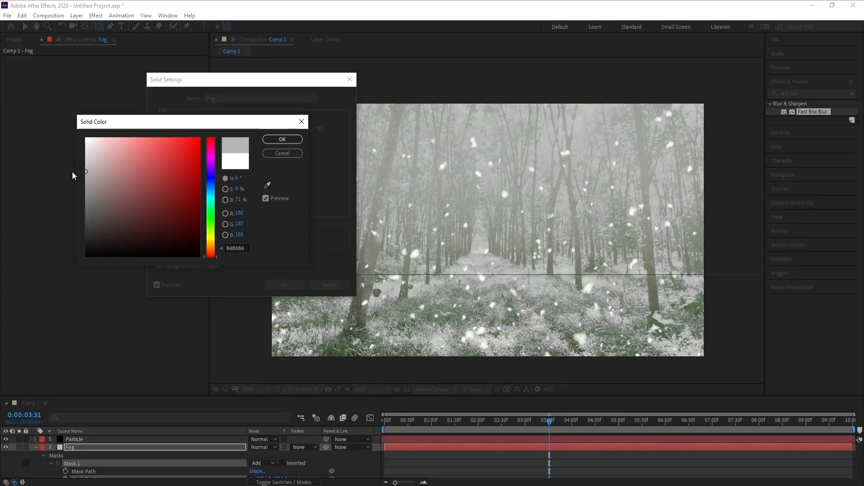
pyautogui.click(295, 139)
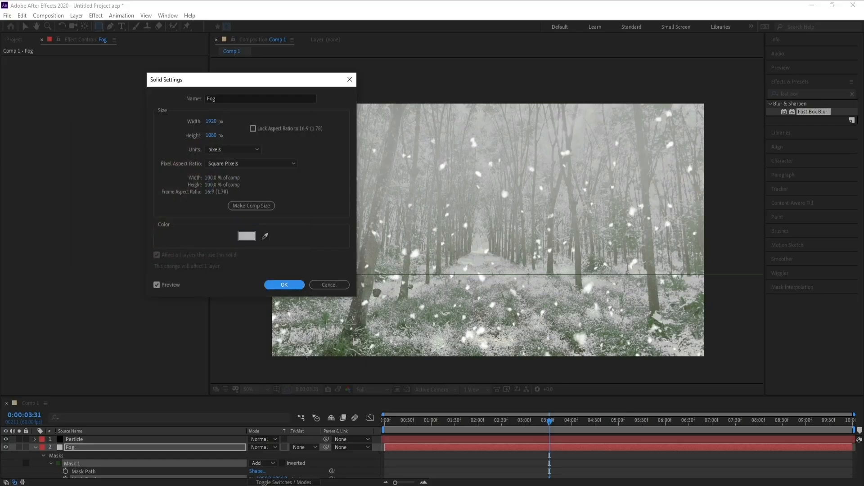
pyautogui.click(294, 286)
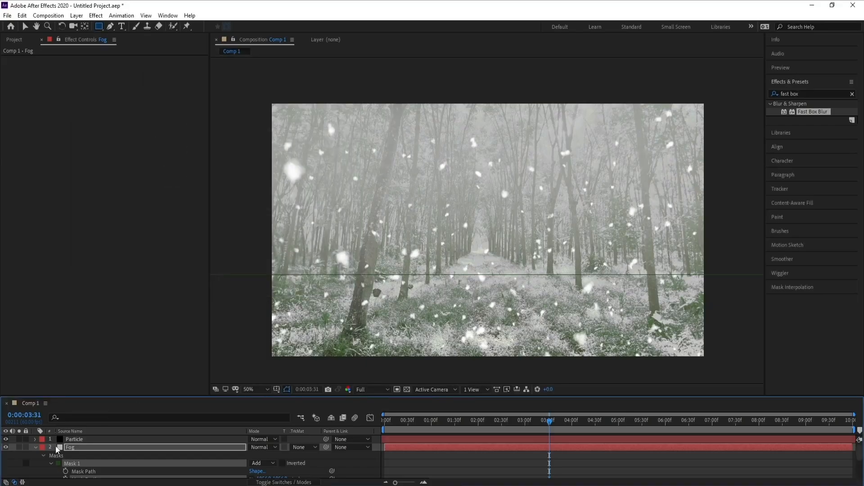
# Change the Fog solid's color to light gray D1D1D1, collapse the layer's properties and preview the foggy snowfall.
pyautogui.click(87, 37)
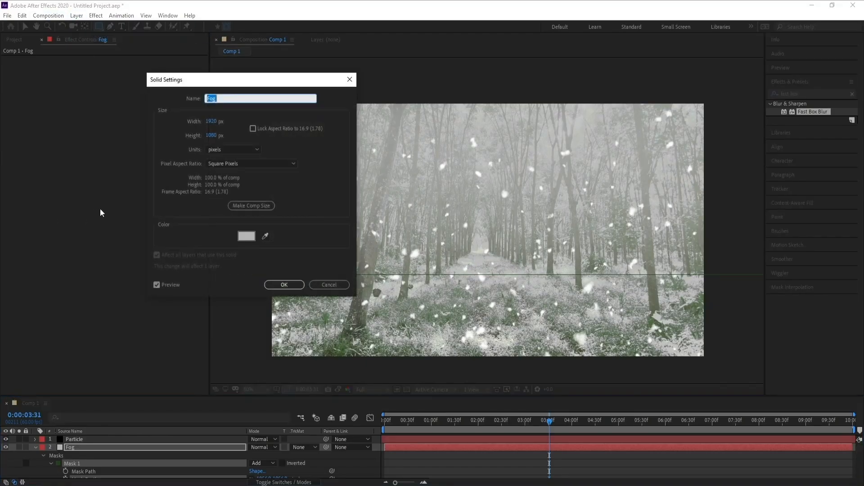
pyautogui.click(246, 236)
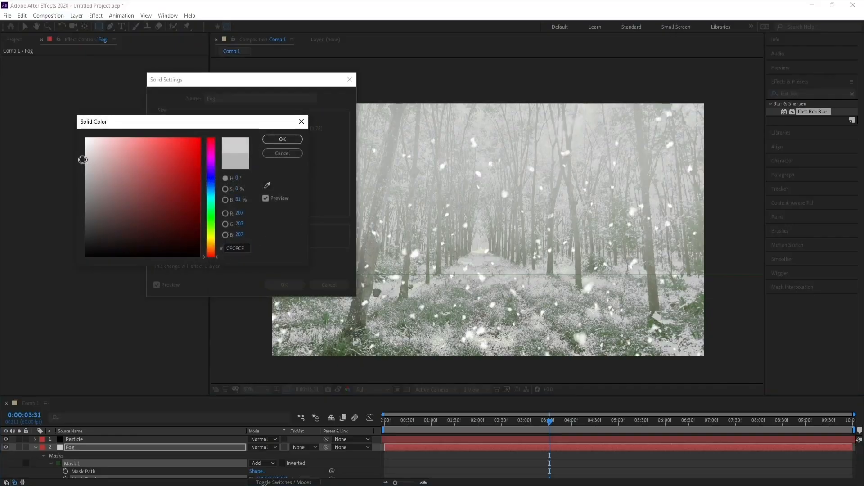
pyautogui.click(288, 140)
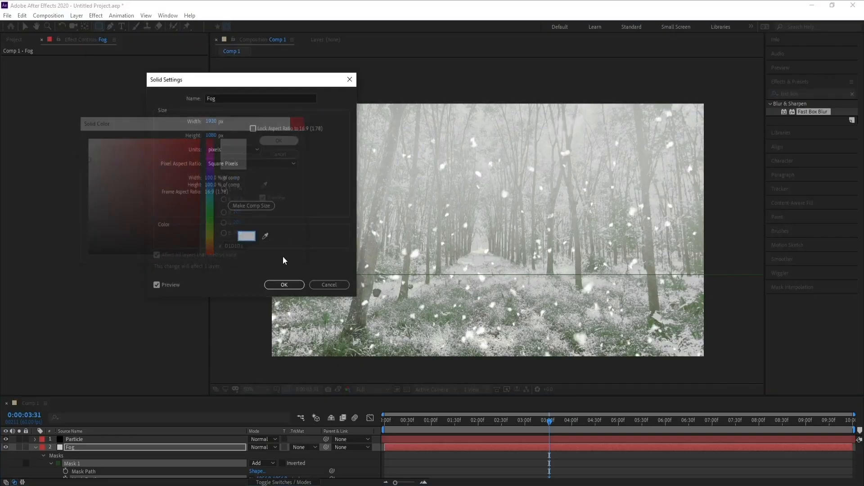
pyautogui.click(284, 284)
pyautogui.click(36, 448)
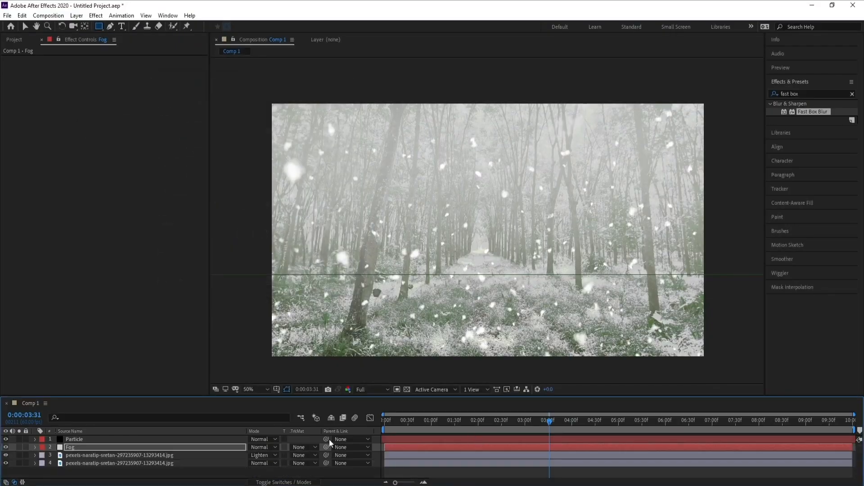
pyautogui.press('space')
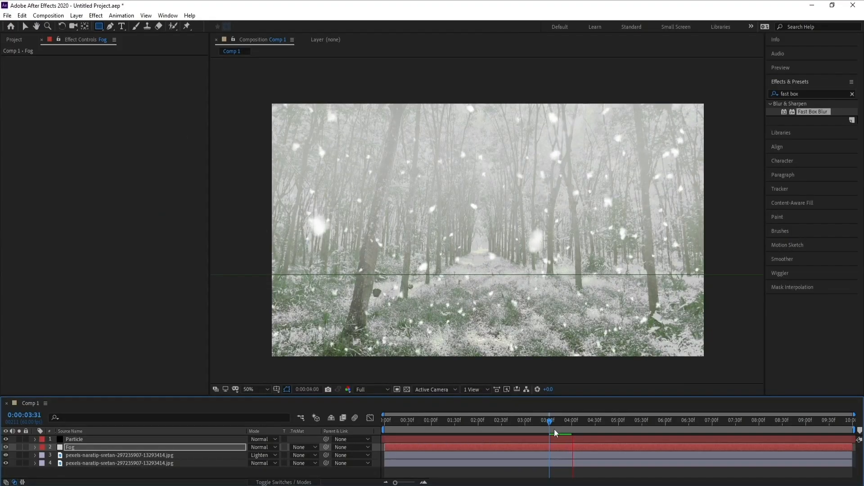
pyautogui.press('space')
# Apply the Curves effect to the bottom forest photo layer and shape its RGB curve into a gentle S.
pyautogui.click(80, 463)
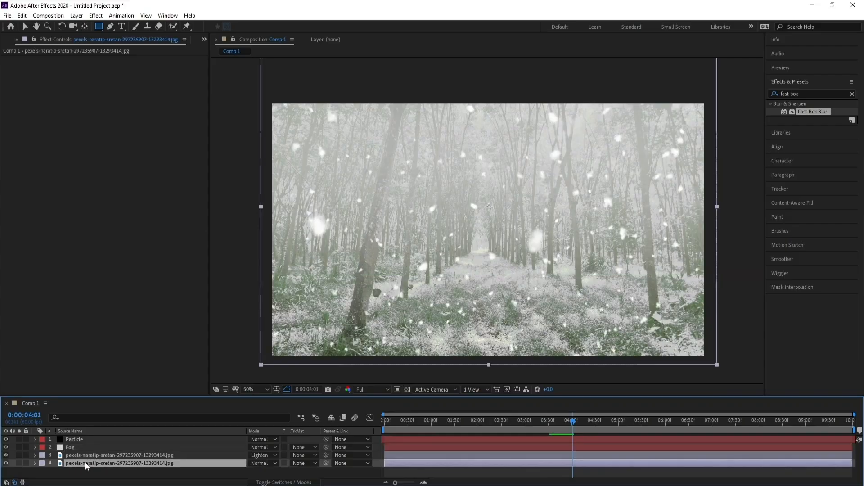
pyautogui.click(96, 15)
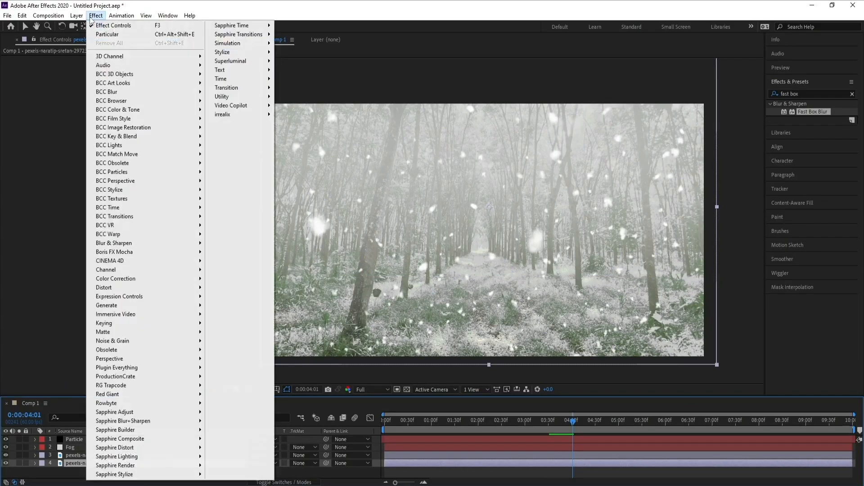
pyautogui.moveTo(162, 279)
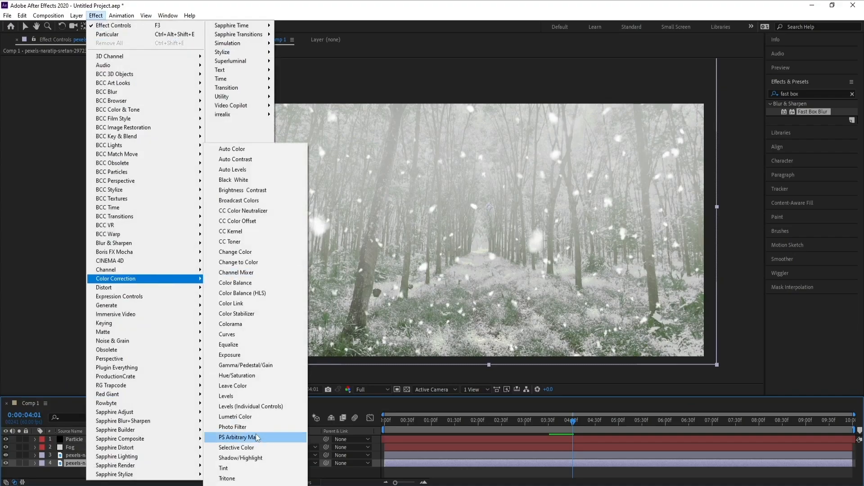
pyautogui.click(242, 336)
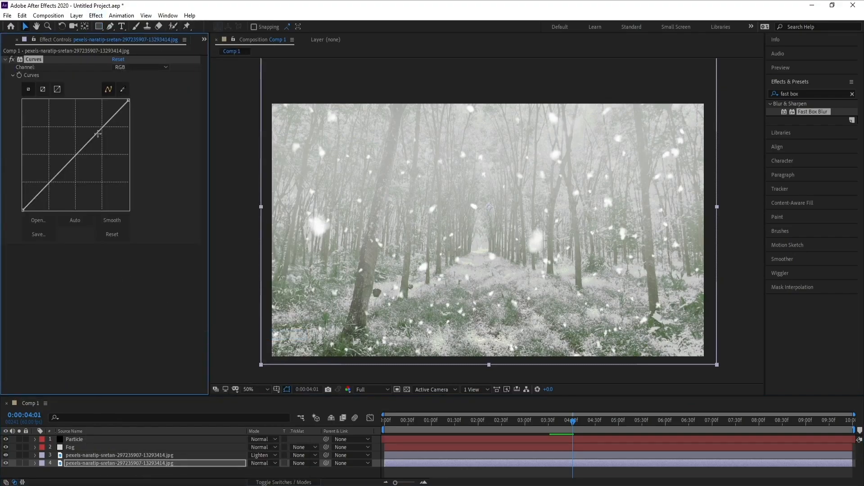
pyautogui.moveTo(98, 134); pyautogui.dragTo(96, 131)
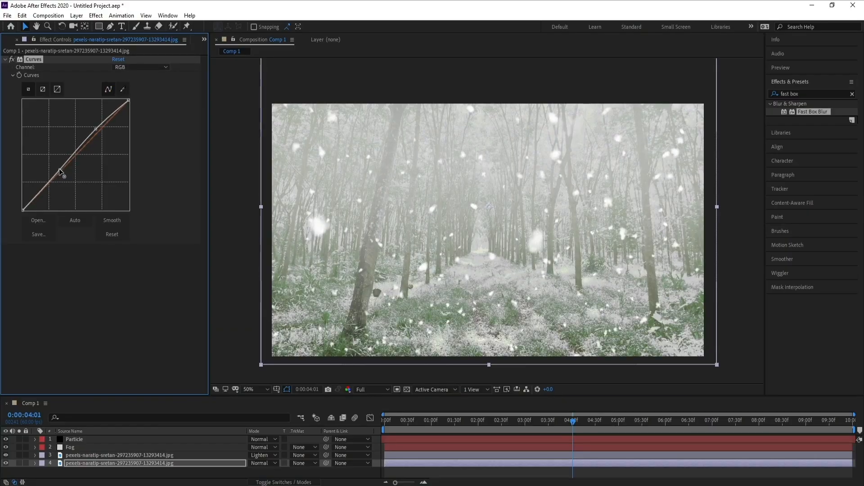
pyautogui.moveTo(59, 168); pyautogui.dragTo(62, 173)
# Shape the Green channel's curve by raising its highlights and pulling its shadows slightly back down.
pyautogui.click(141, 67)
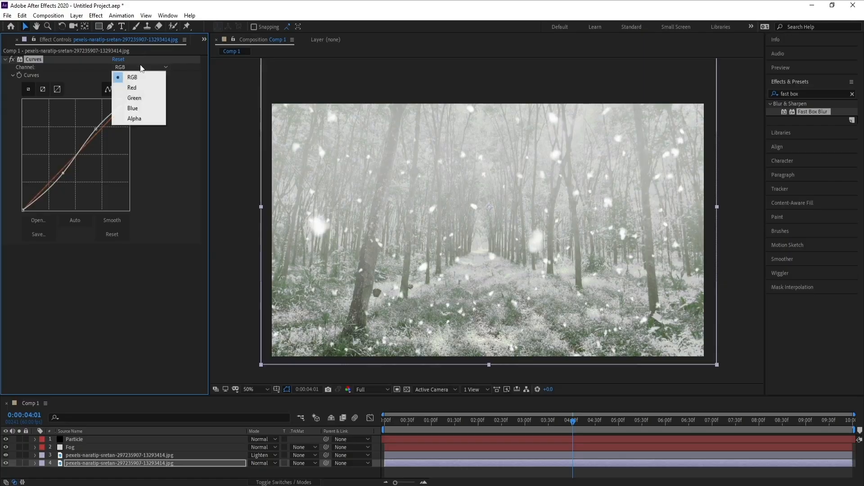
pyautogui.click(144, 100)
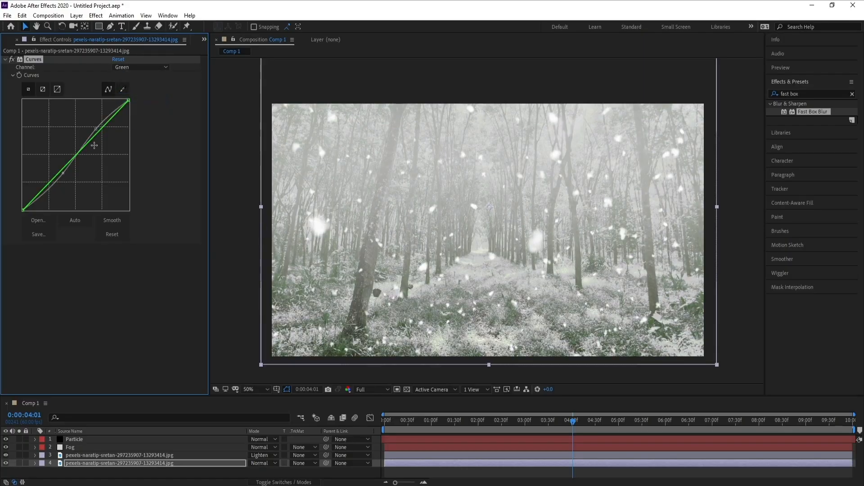
pyautogui.moveTo(98, 135); pyautogui.dragTo(94, 129)
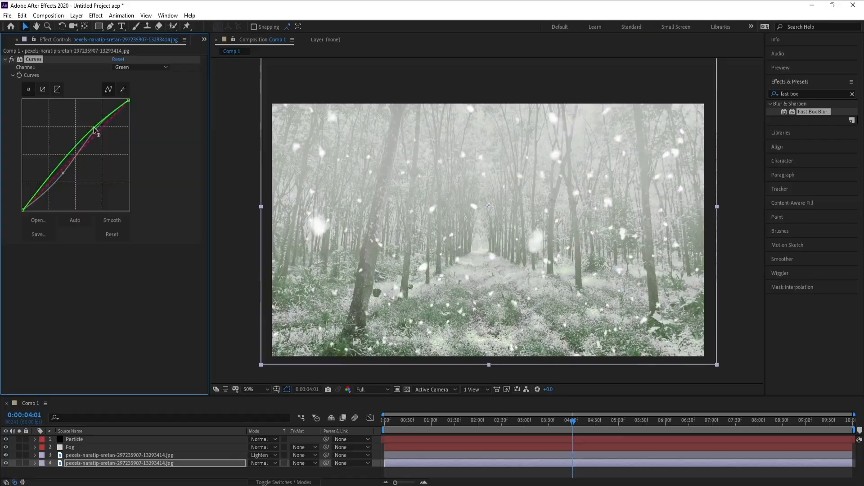
pyautogui.moveTo(60, 166); pyautogui.dragTo(62, 169)
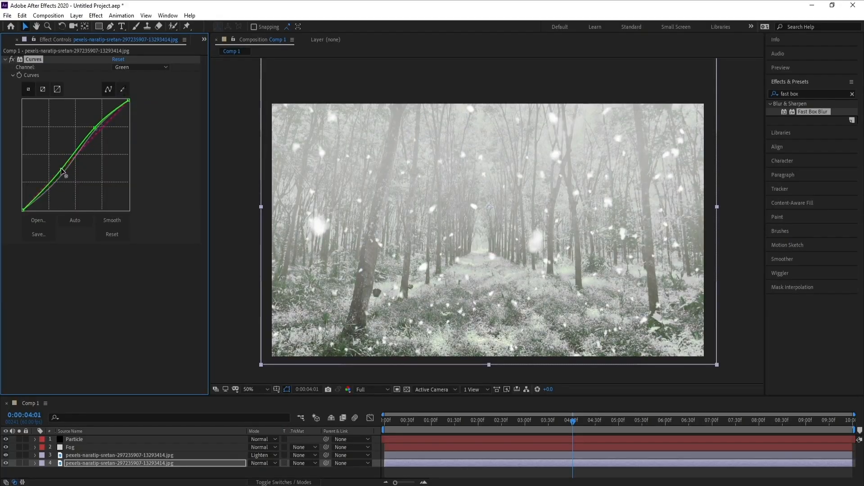
pyautogui.moveTo(94, 128); pyautogui.dragTo(93, 127)
# Lower the Blue channel's curve slightly below the diagonal through the midtones and shadows.
pyautogui.click(123, 68)
pyautogui.click(132, 108)
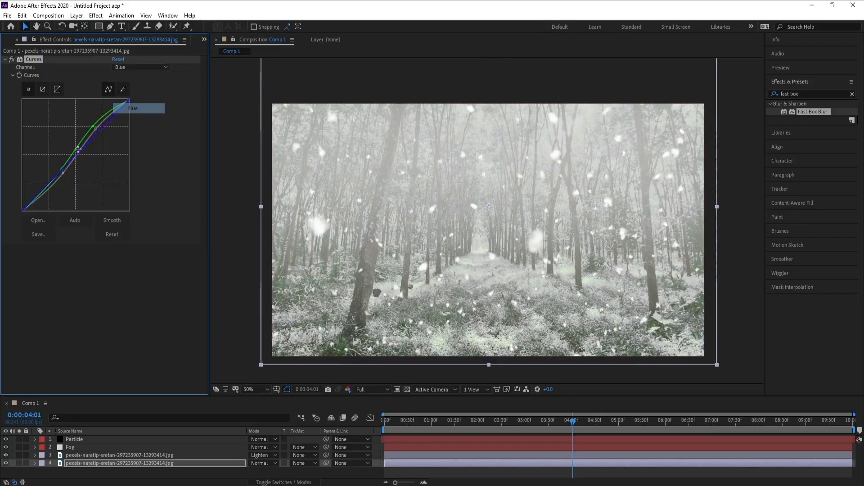
pyautogui.moveTo(81, 151); pyautogui.dragTo(82, 155)
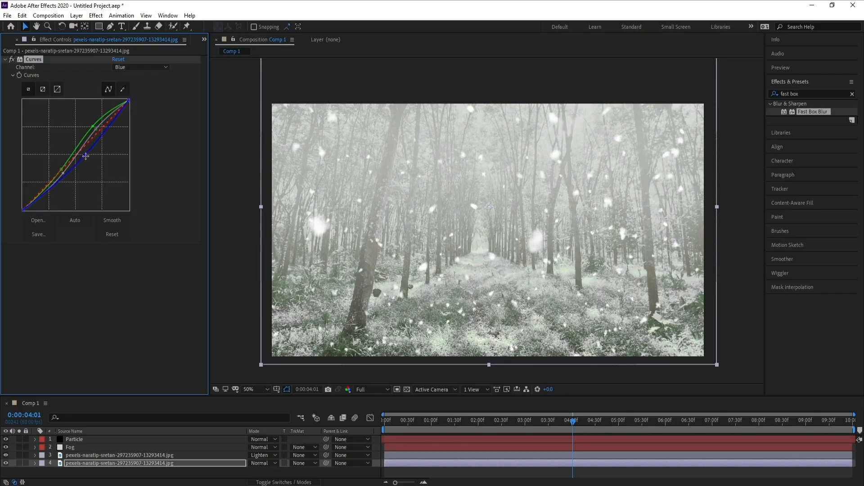
pyautogui.moveTo(62, 172); pyautogui.dragTo(66, 174)
# Fine-tune the Green channel's curve, raising its highlight point slightly above its earlier position.
pyautogui.moveTo(92, 127); pyautogui.dragTo(90, 122)
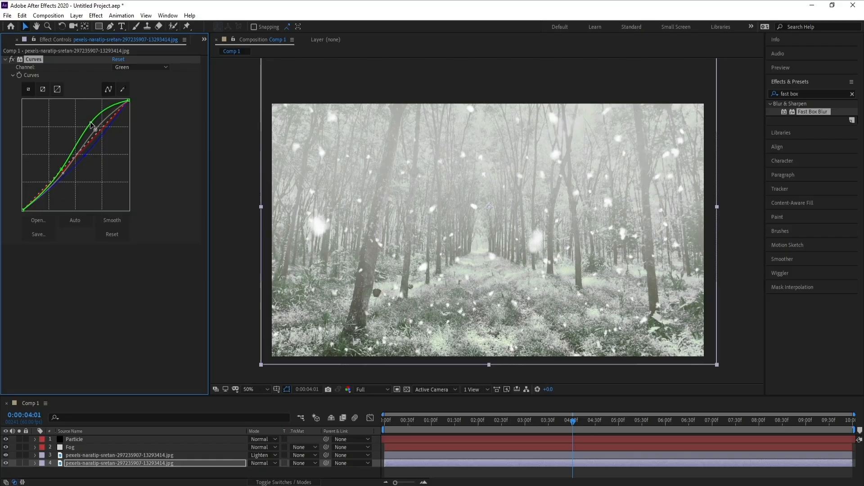
pyautogui.moveTo(90, 123); pyautogui.dragTo(92, 125)
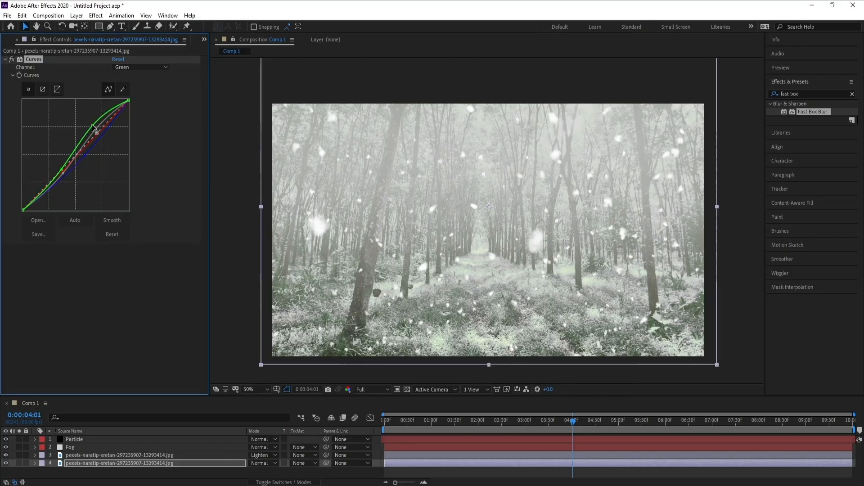
pyautogui.moveTo(60, 168); pyautogui.dragTo(87, 157)
# Bow the Blue channel's curve a little further below the diagonal and preview the graded snowfall from 0:00:01:47.
pyautogui.click(86, 156)
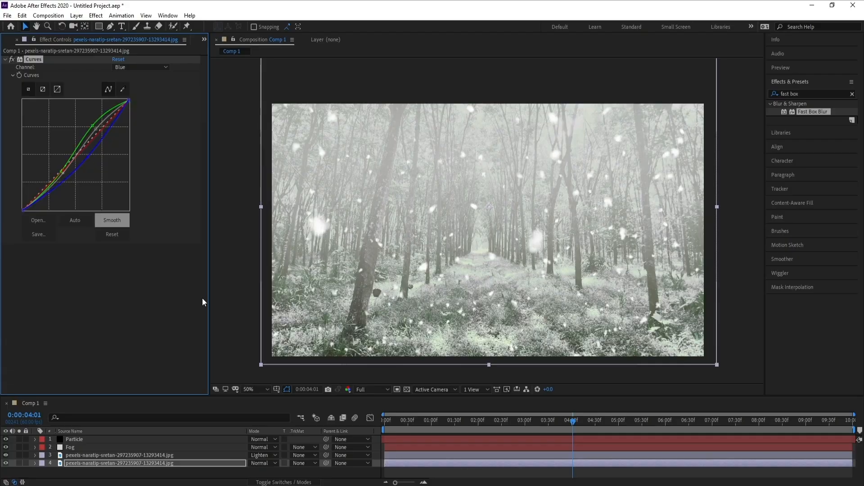
pyautogui.click(468, 420)
pyautogui.press('space')
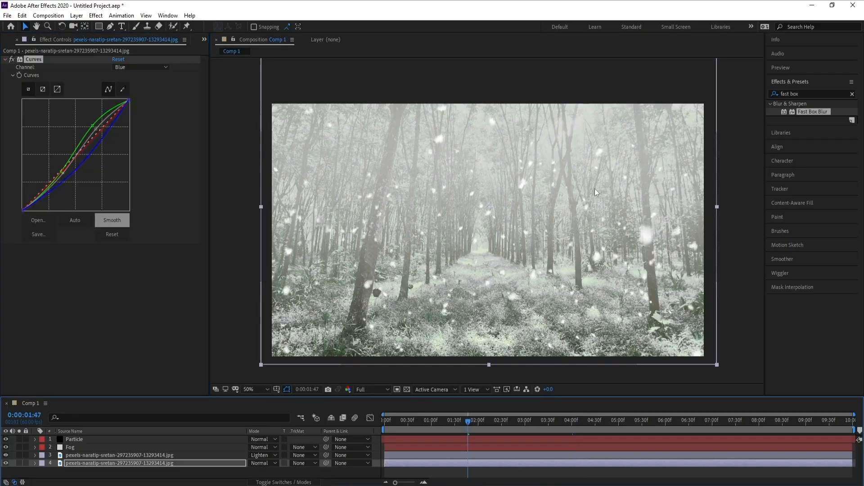